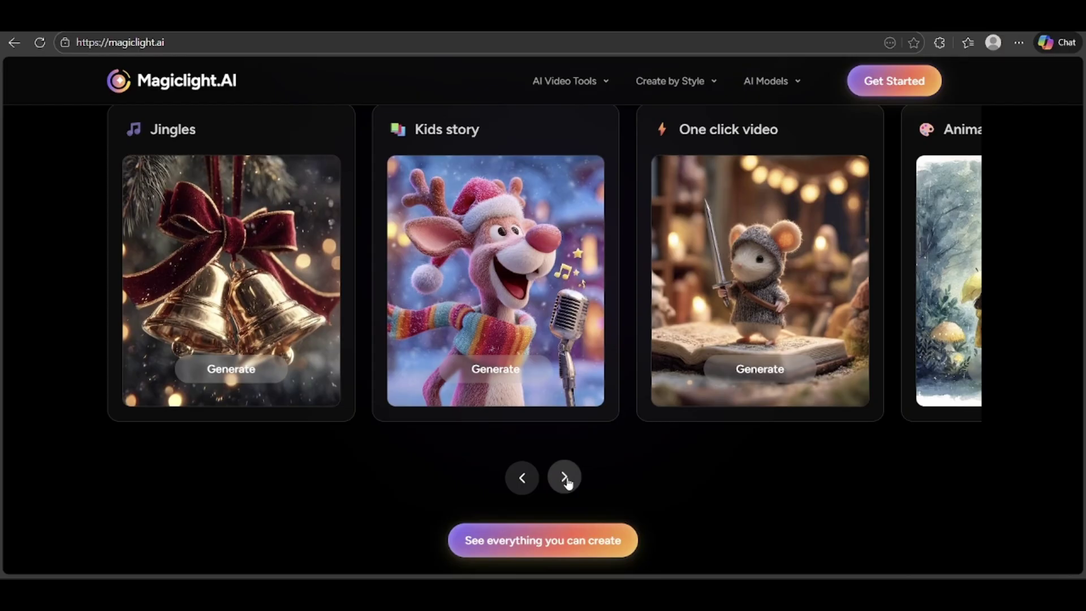
- Browse the video types in the landing page gallery
{"action": "left_click", "coordinate": [566, 479]}
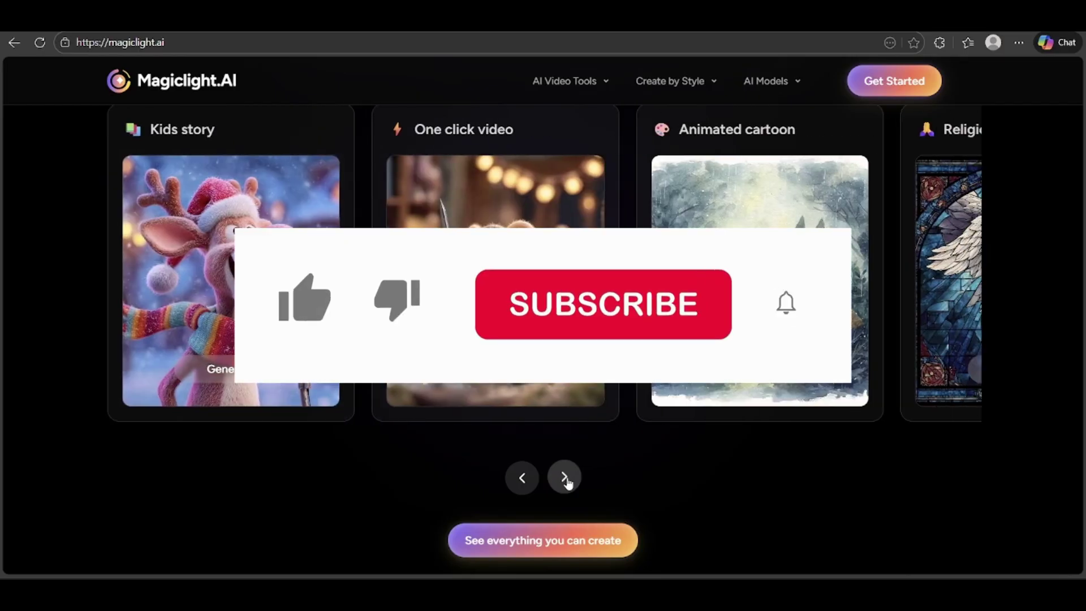
{"action": "left_click", "coordinate": [566, 480]}
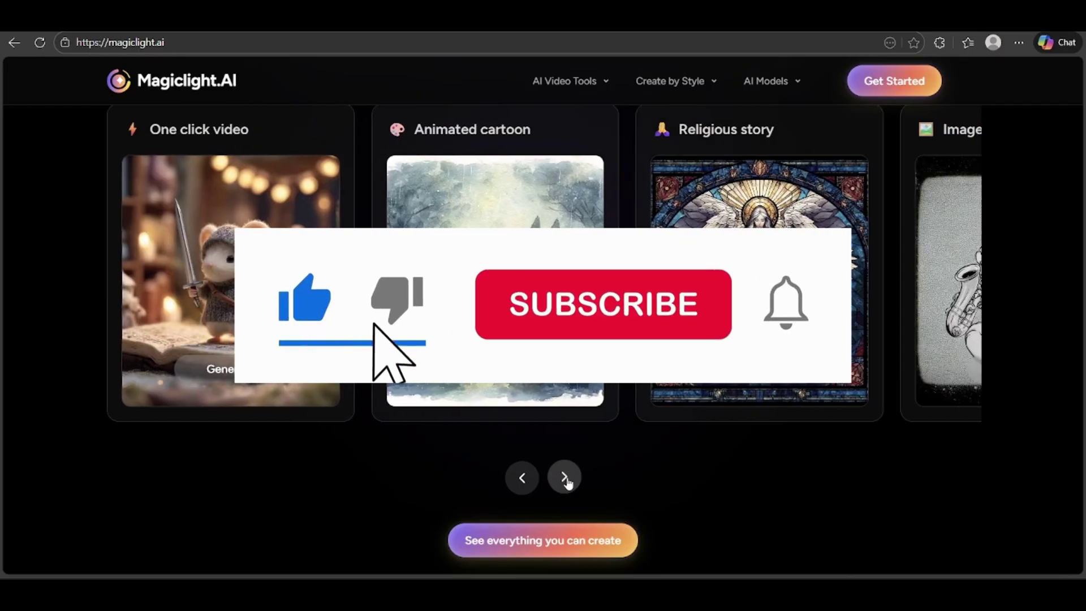
{"action": "left_click", "coordinate": [565, 479]}
{"action": "left_click", "coordinate": [565, 479]}
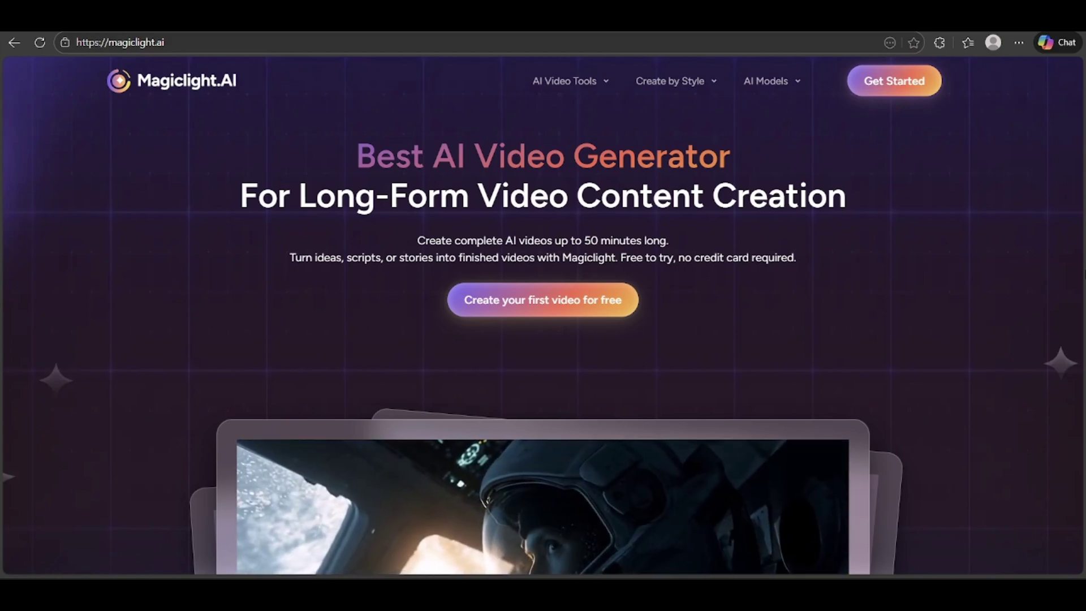
- Sign in with a Google account to reach the creation dashboard
{"action": "left_click", "coordinate": [913, 82]}
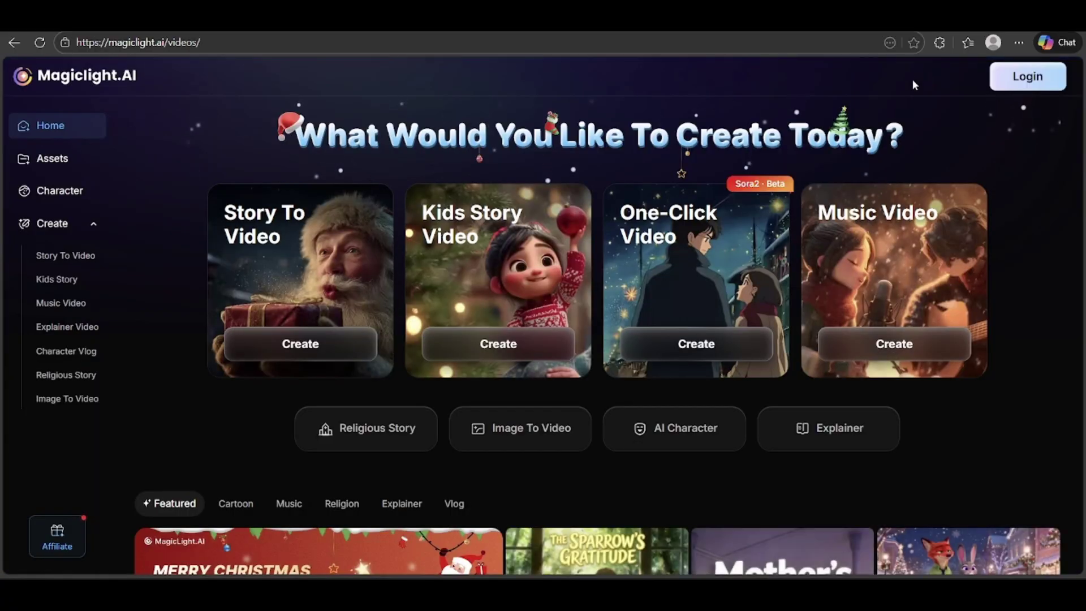
{"action": "left_click", "coordinate": [1024, 82]}
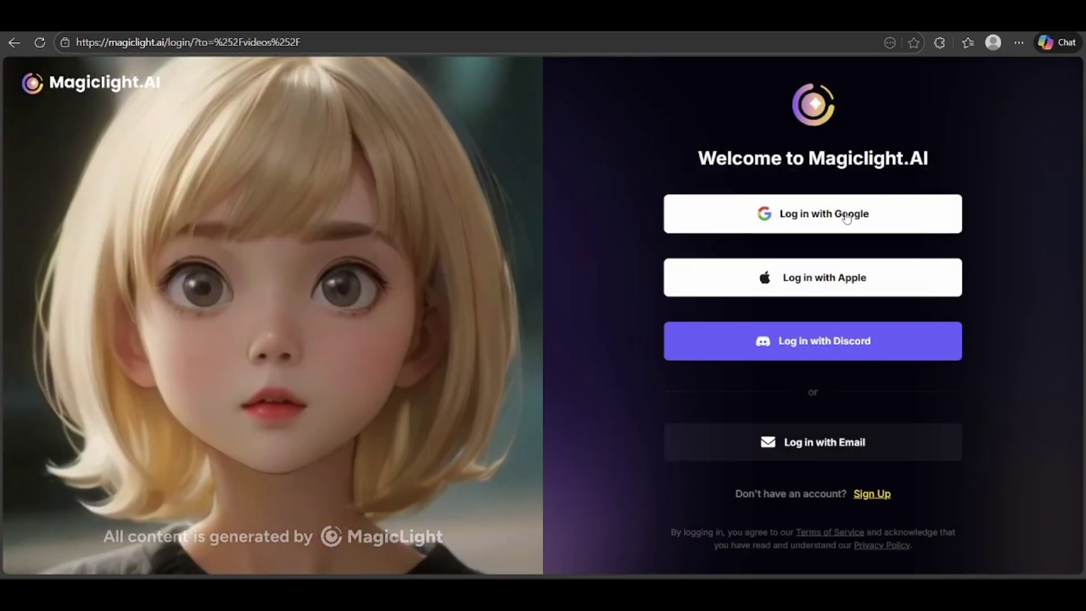
{"action": "left_click", "coordinate": [845, 220]}
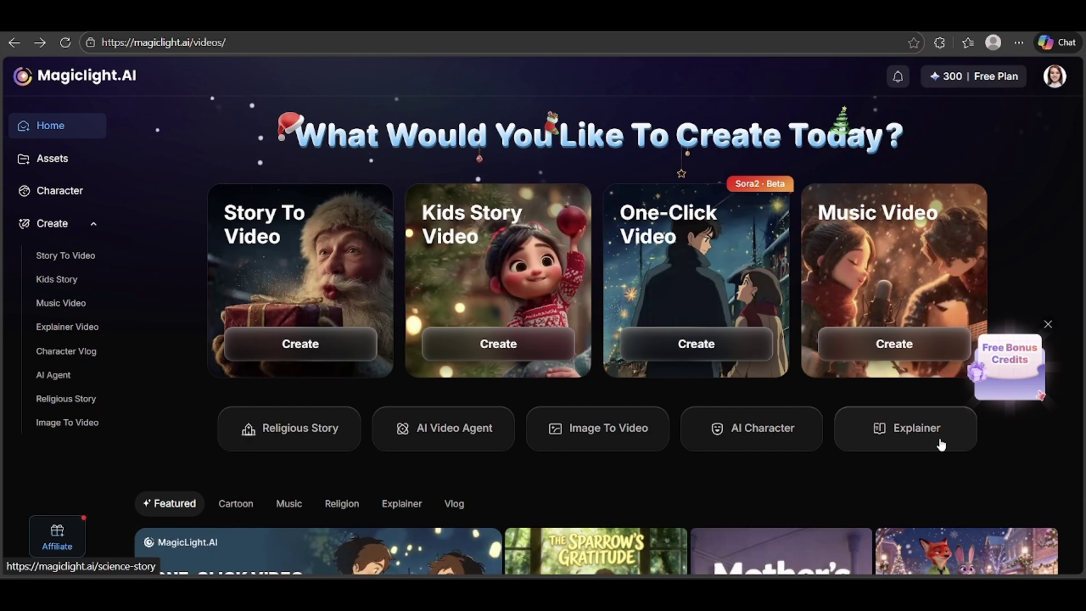
- Start a Music Video with a new song, and paste a toddler animal-song ideas request into the AI chat
{"action": "left_click", "coordinate": [922, 351]}
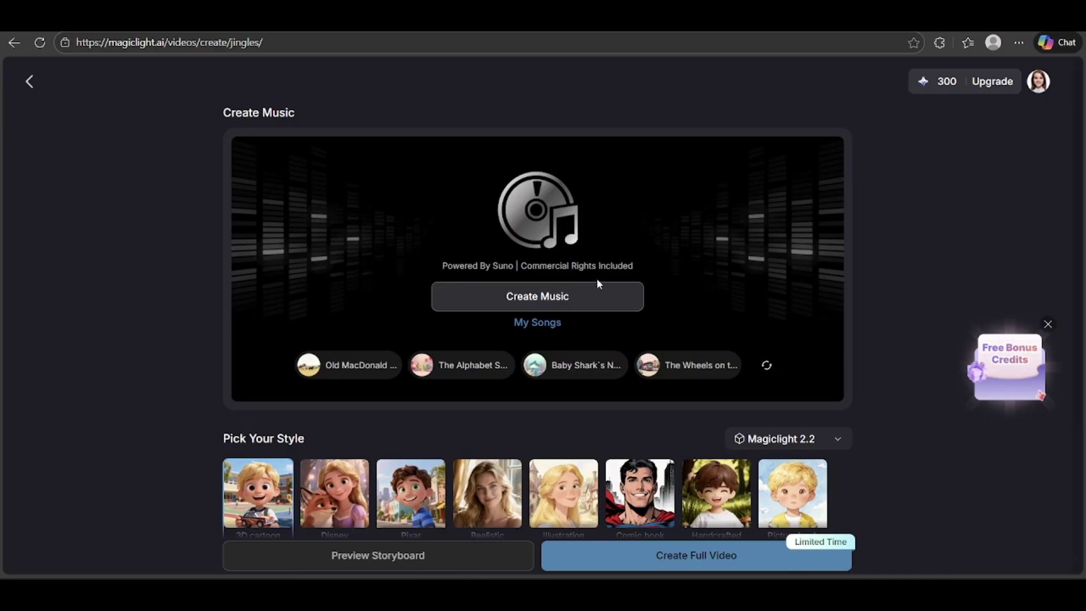
{"action": "left_click", "coordinate": [560, 299]}
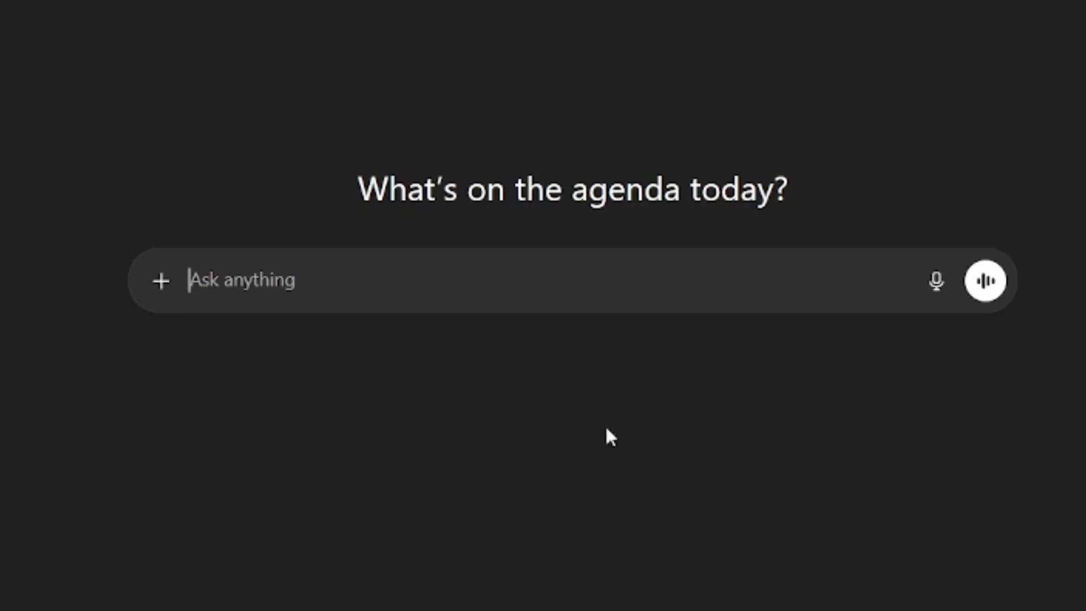
{"action": "type", "text": "I want to create a kid song with simple lyrics suitable for American toddlers. This song is about their beloved animals. Suggest 10 ideas with a description of less than 200 letters"}
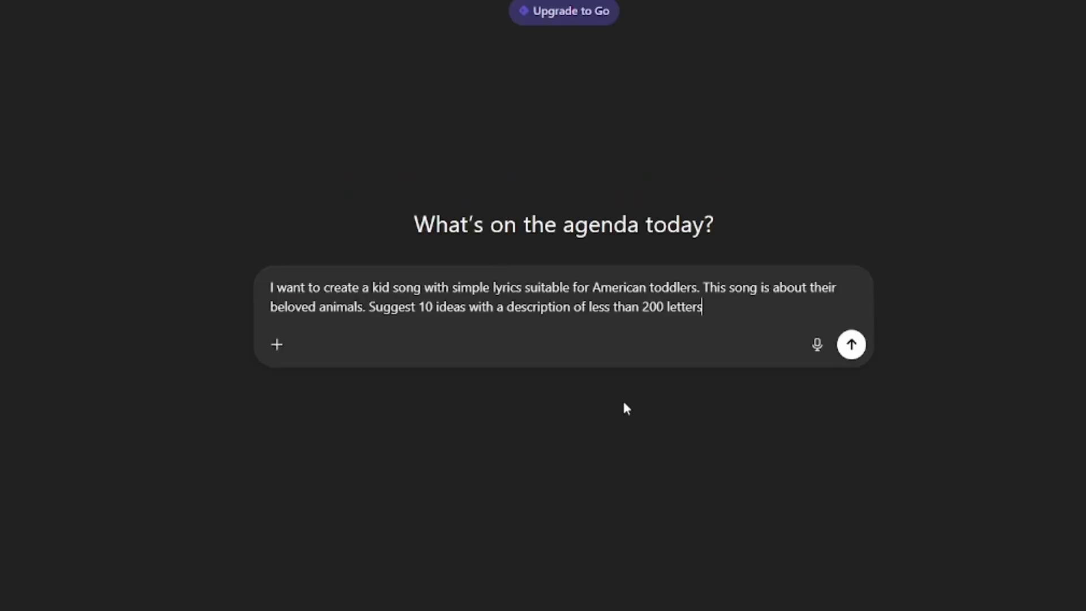
- Send the song-ideas prompt to ChatGPT, then ask for '10 more' ideas
{"action": "left_click", "coordinate": [851, 343]}
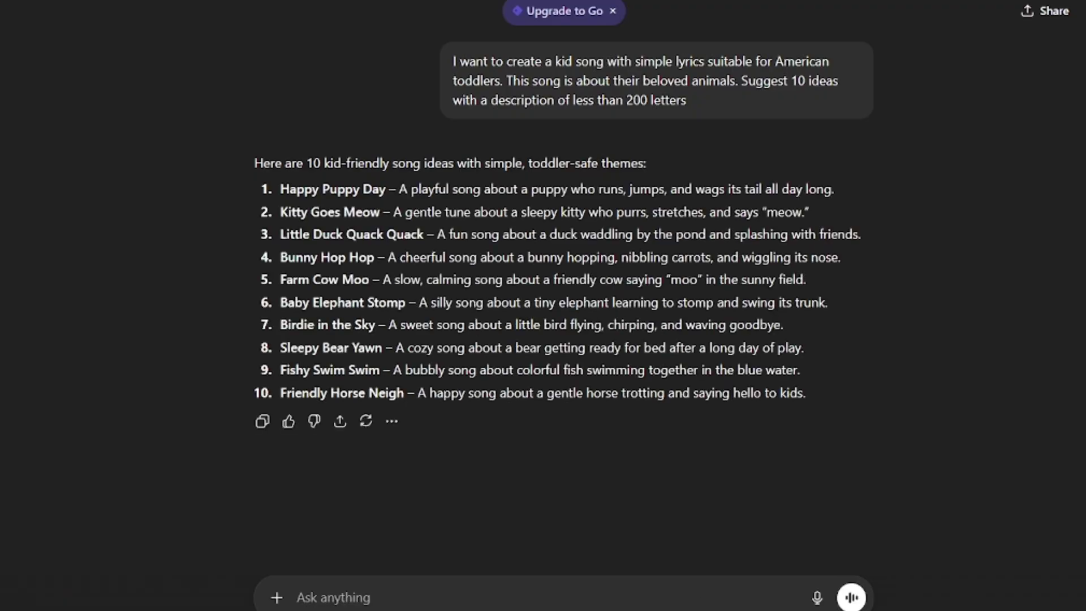
{"action": "type", "text": "10 mor"}
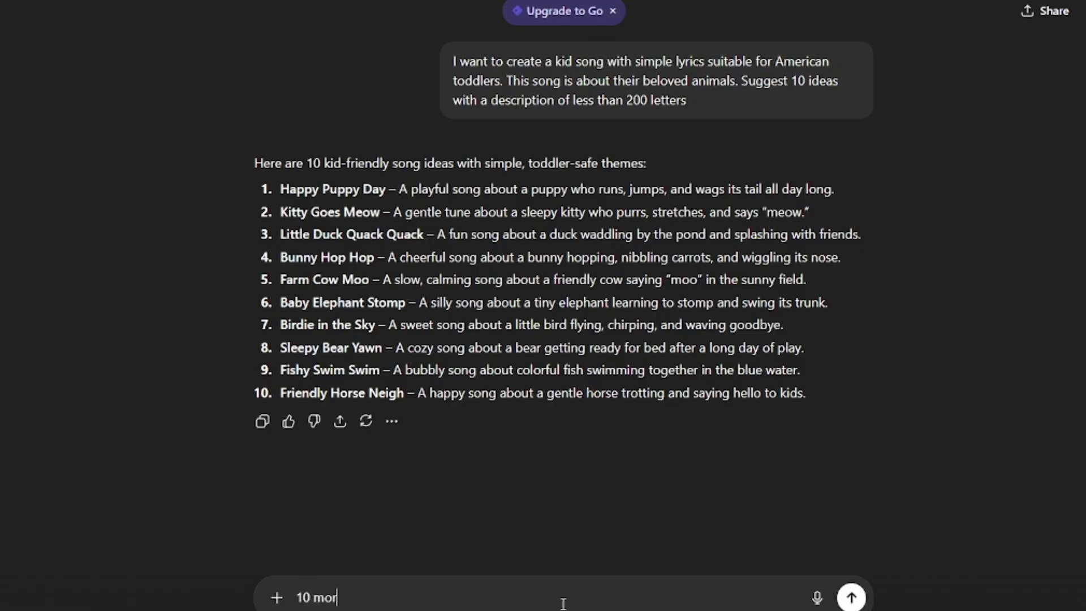
{"action": "type", "text": "e"}
{"action": "key", "text": "Return"}
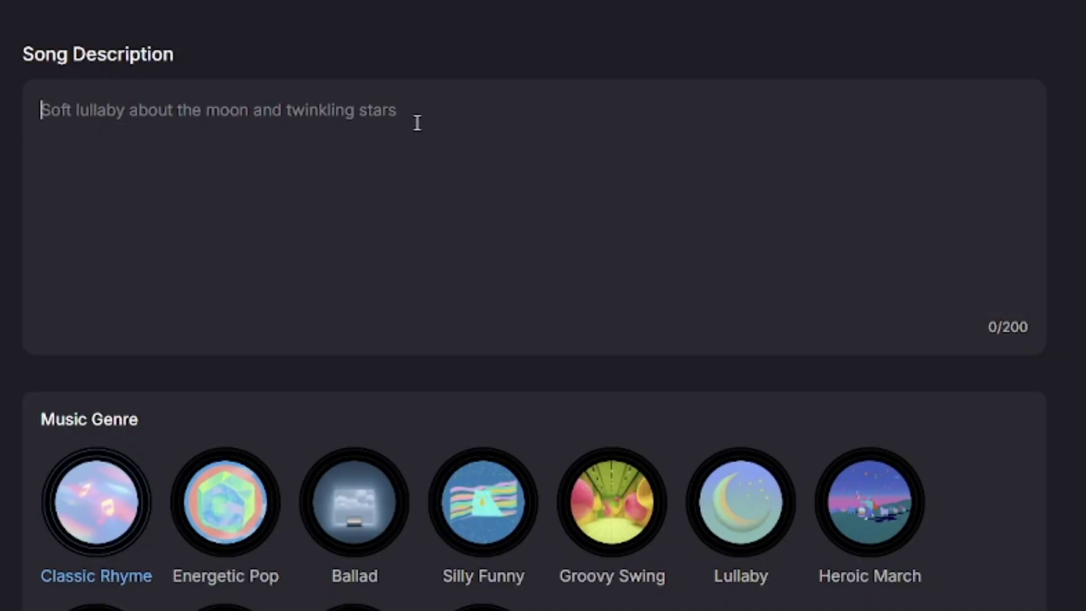
- Paste the tall giraffe greeting description into Song Description and start generating the song
{"action": "type", "text": "A happy song about a tall giraffe saying hello to his animal friends, sharing leaves, and playing together under the sunny sky"}
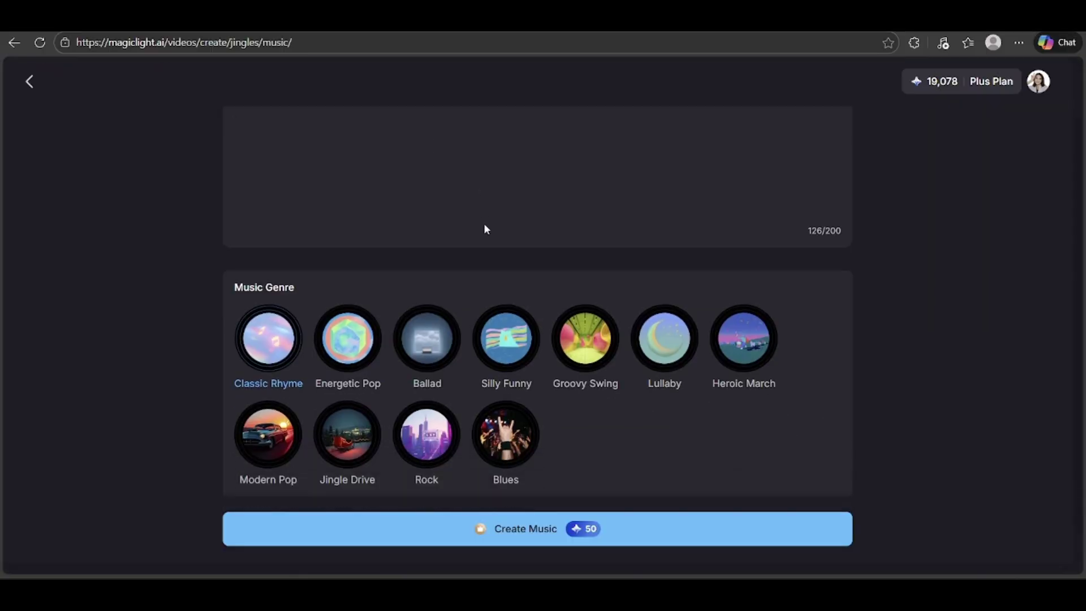
{"action": "scroll", "coordinate": [446, 316], "scroll_direction": "down", "scroll_amount": 1}
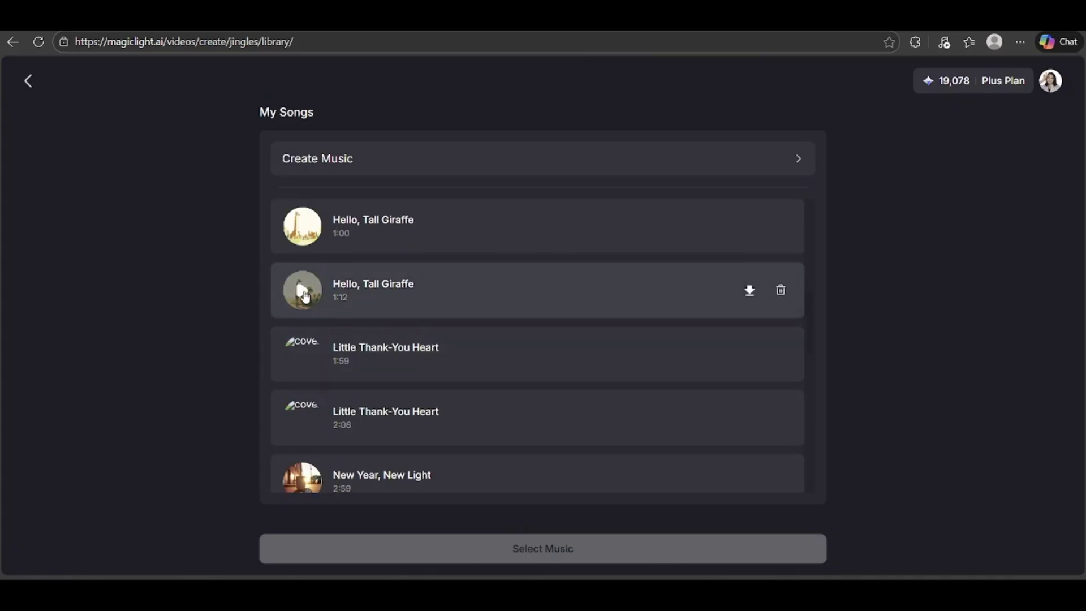
- Compare both Hello, Tall Giraffe versions and select the 1:12 track for the video
{"action": "left_click", "coordinate": [325, 305]}
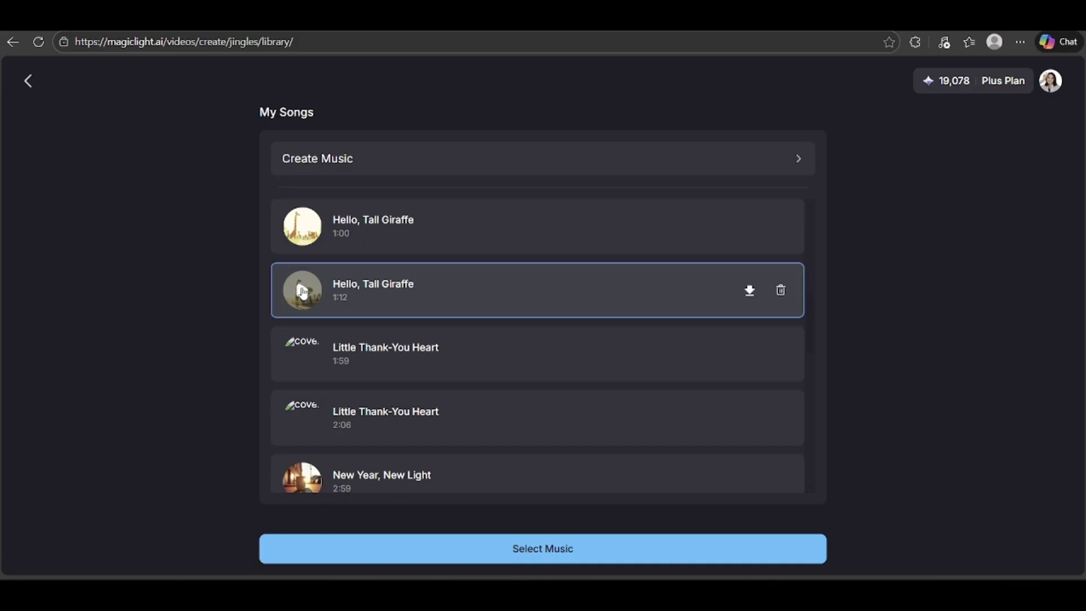
{"action": "left_click", "coordinate": [302, 226]}
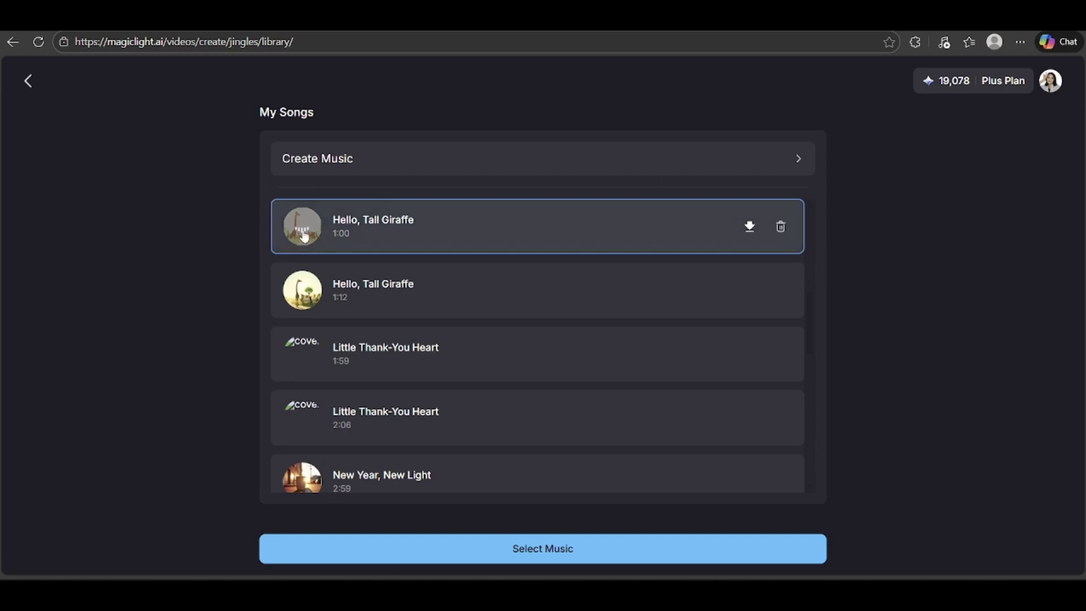
{"action": "left_click", "coordinate": [371, 300]}
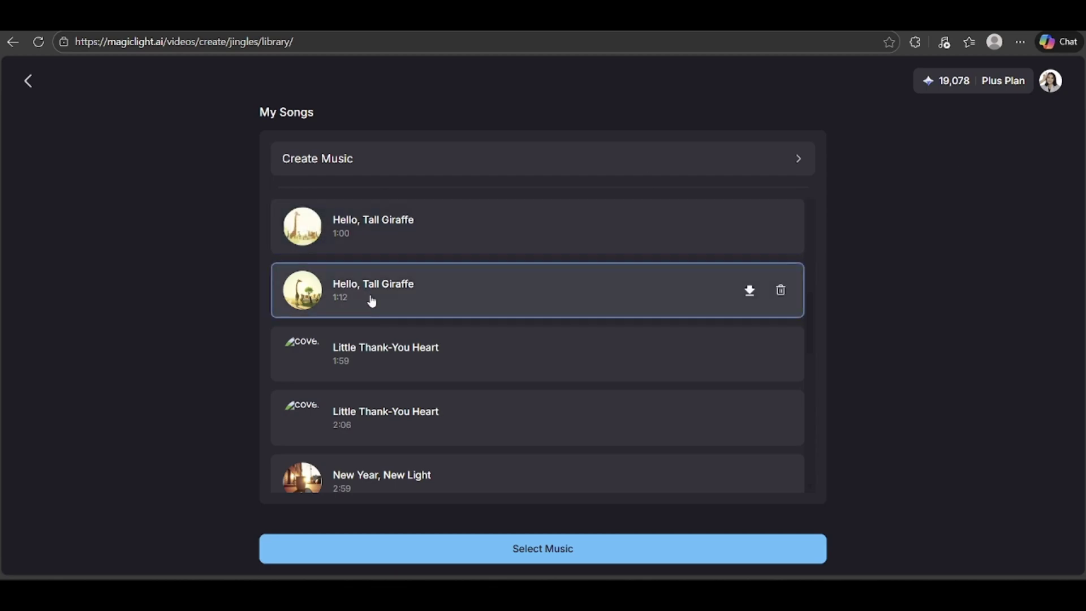
{"action": "left_click", "coordinate": [559, 554]}
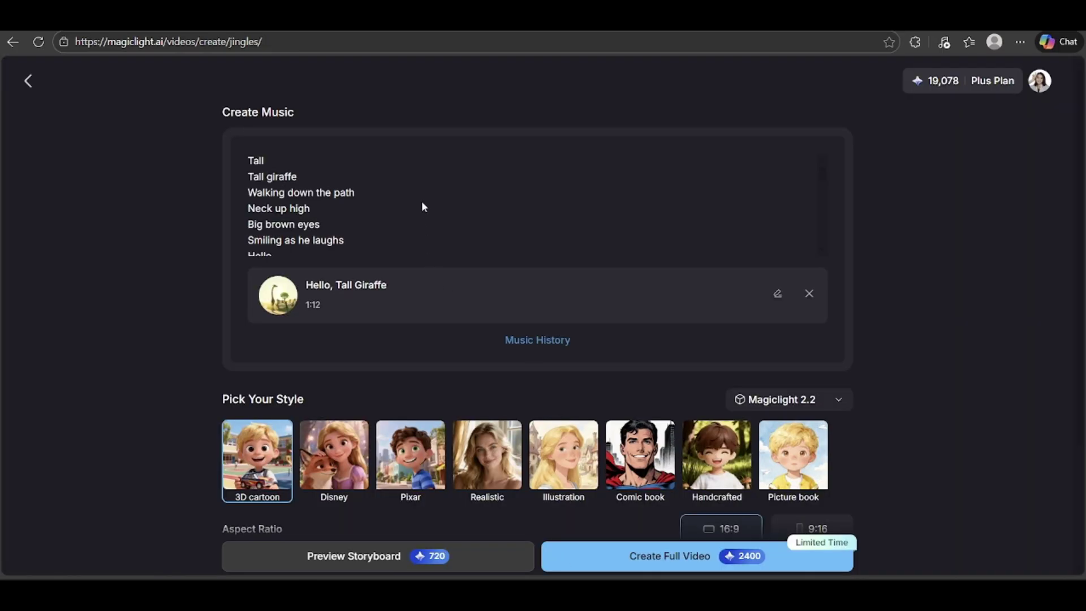
- Choose the 3D cartoon style and keep the 16:9 aspect ratio after trying 9:16
{"action": "scroll", "coordinate": [422, 207], "scroll_direction": "down", "scroll_amount": 10}
{"action": "scroll", "coordinate": [422, 201], "scroll_direction": "down", "scroll_amount": 2}
{"action": "scroll", "coordinate": [403, 352], "scroll_direction": "down", "scroll_amount": 3}
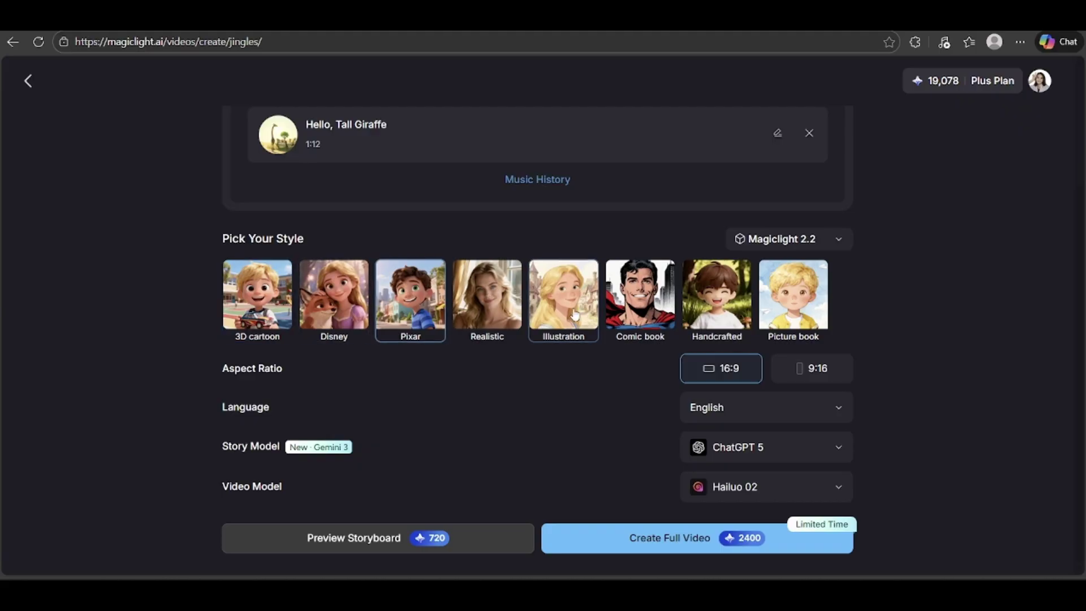
{"action": "left_click", "coordinate": [798, 308]}
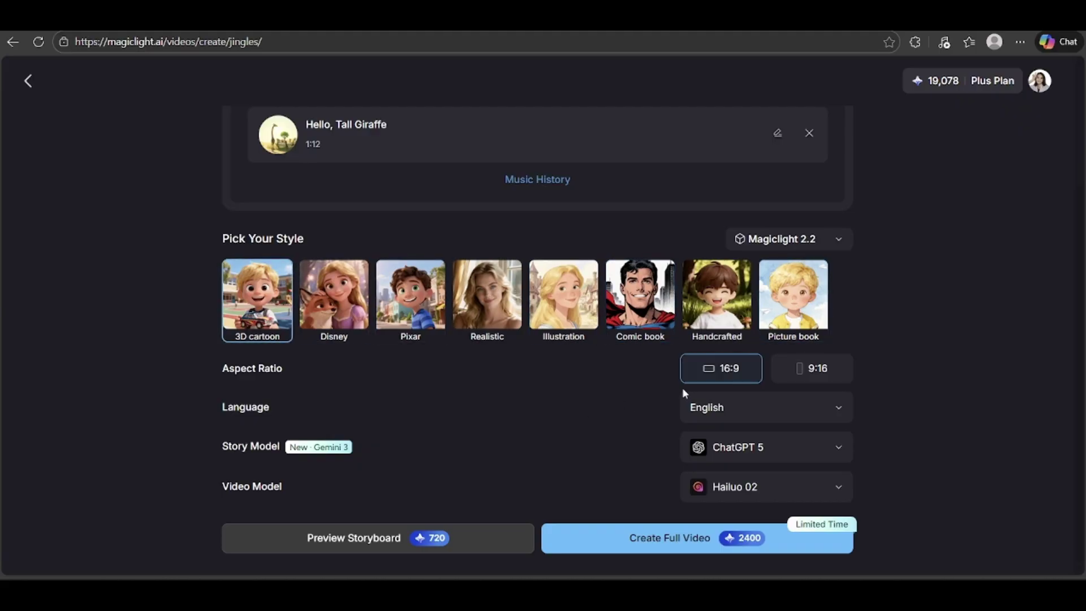
{"action": "left_click", "coordinate": [799, 377]}
{"action": "left_click", "coordinate": [800, 378]}
{"action": "left_click", "coordinate": [742, 378]}
- Keep English language, ChatGPT 5 story model and Hailuo 02 video model
{"action": "left_click", "coordinate": [765, 411]}
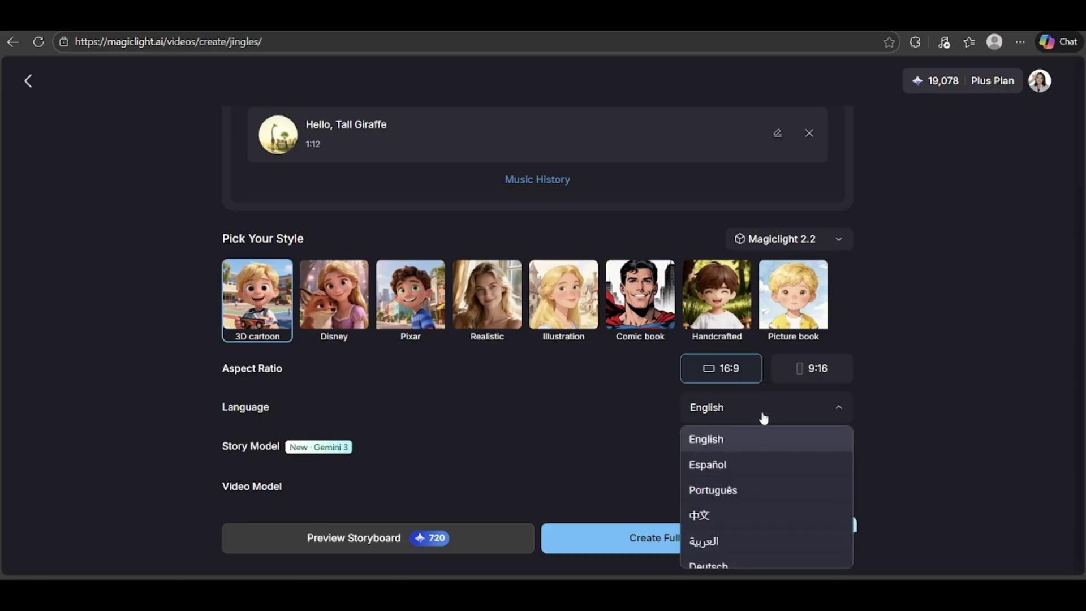
{"action": "left_click", "coordinate": [754, 440]}
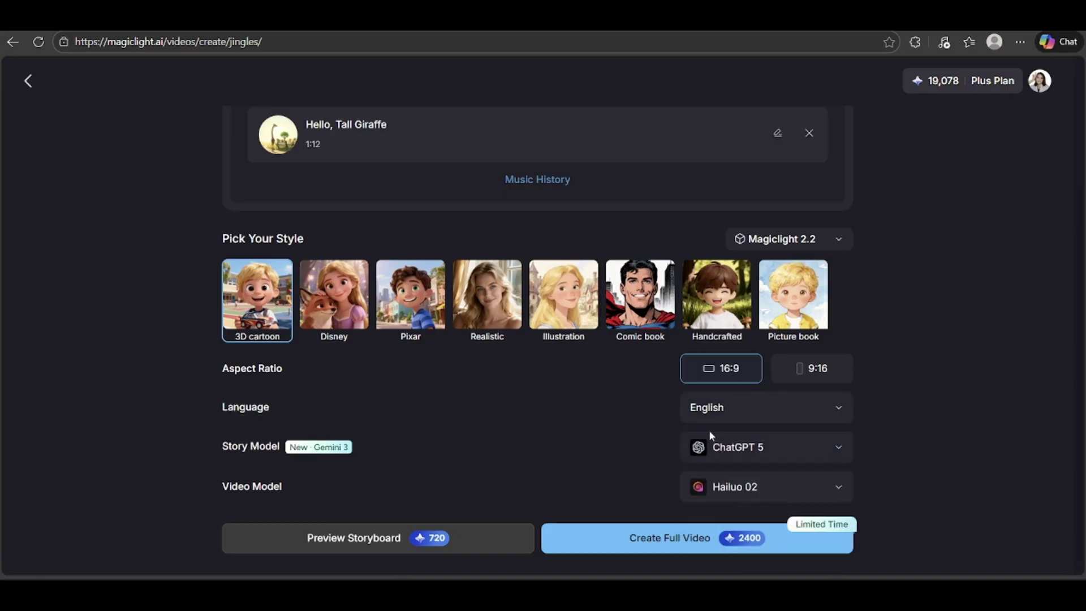
{"action": "left_click", "coordinate": [779, 450]}
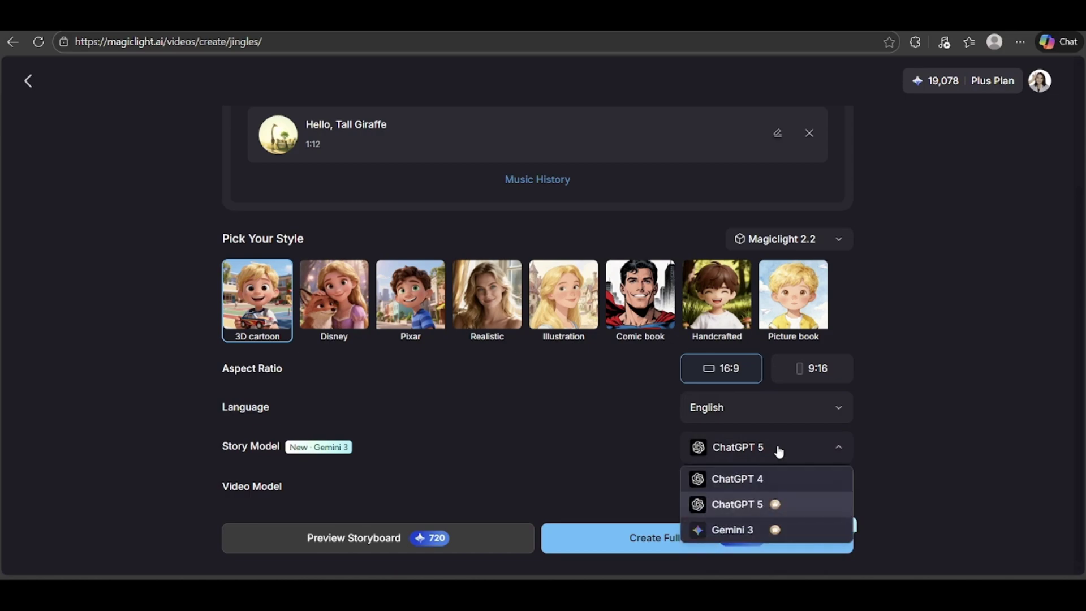
{"action": "left_click", "coordinate": [763, 504]}
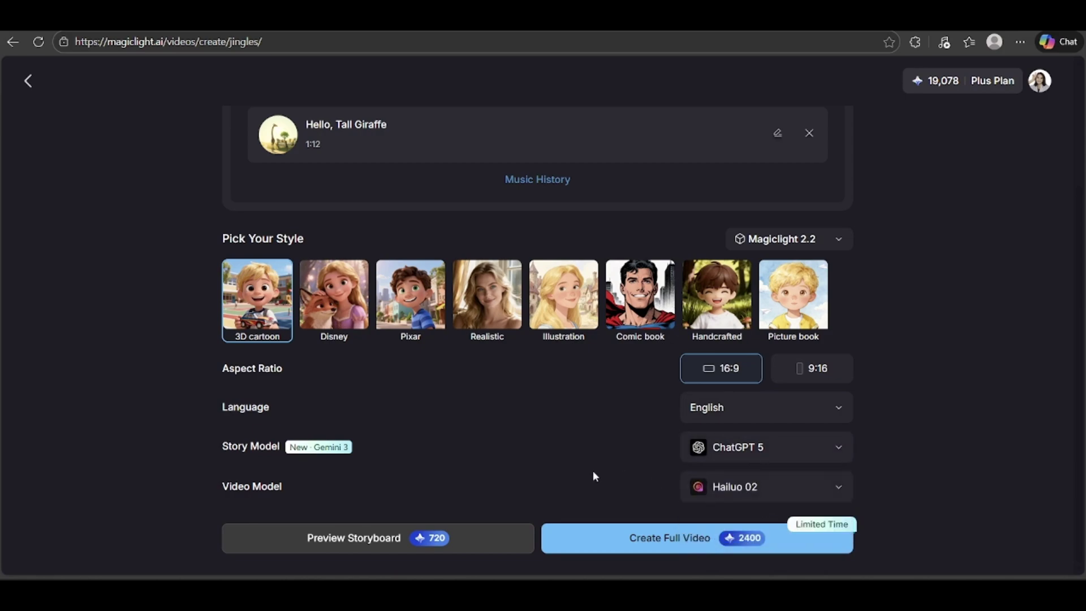
{"action": "left_click", "coordinate": [766, 490]}
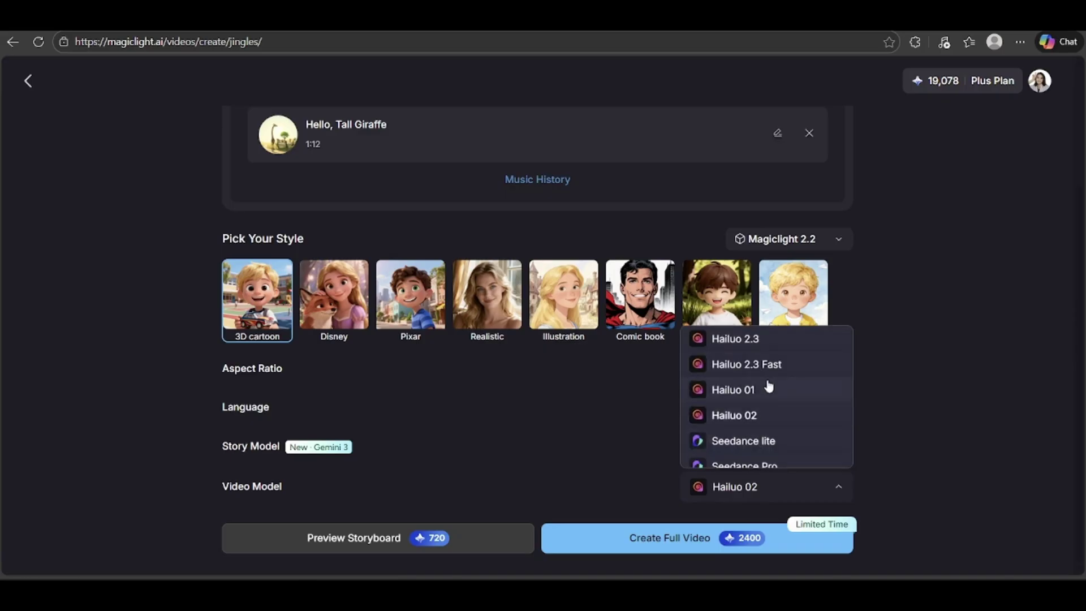
{"action": "scroll", "coordinate": [776, 405], "scroll_direction": "down", "scroll_amount": 2}
{"action": "scroll", "coordinate": [776, 408], "scroll_direction": "down", "scroll_amount": 1}
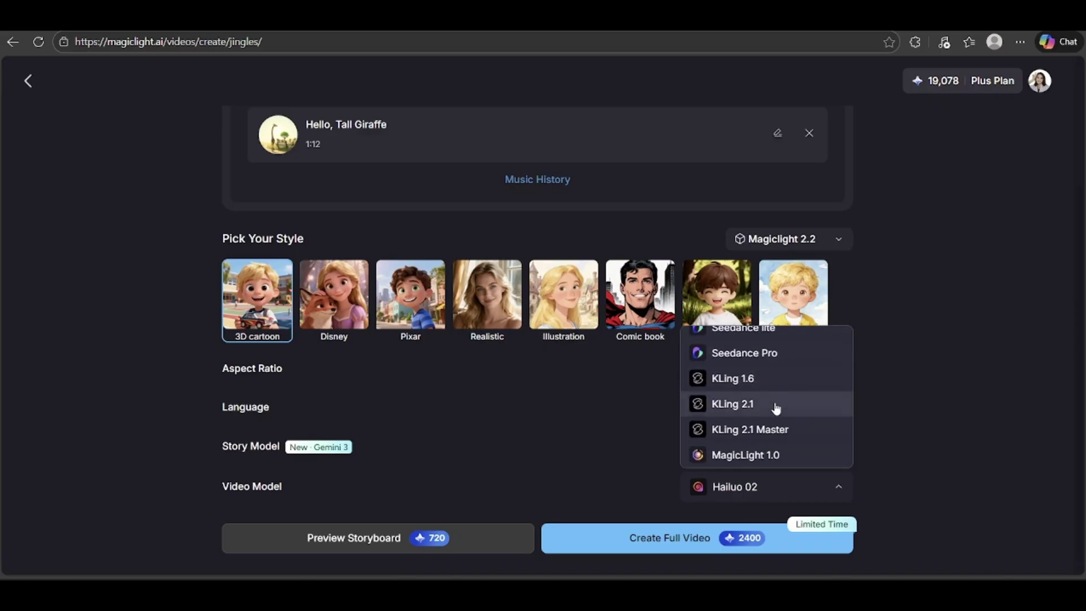
{"action": "scroll", "coordinate": [775, 411], "scroll_direction": "up", "scroll_amount": 2}
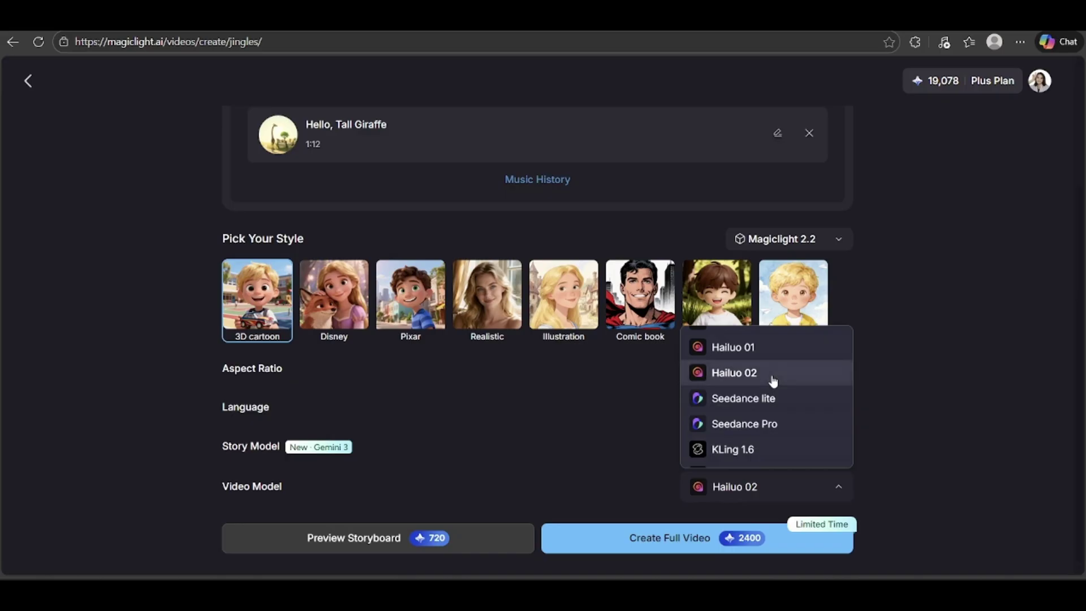
{"action": "left_click", "coordinate": [773, 381]}
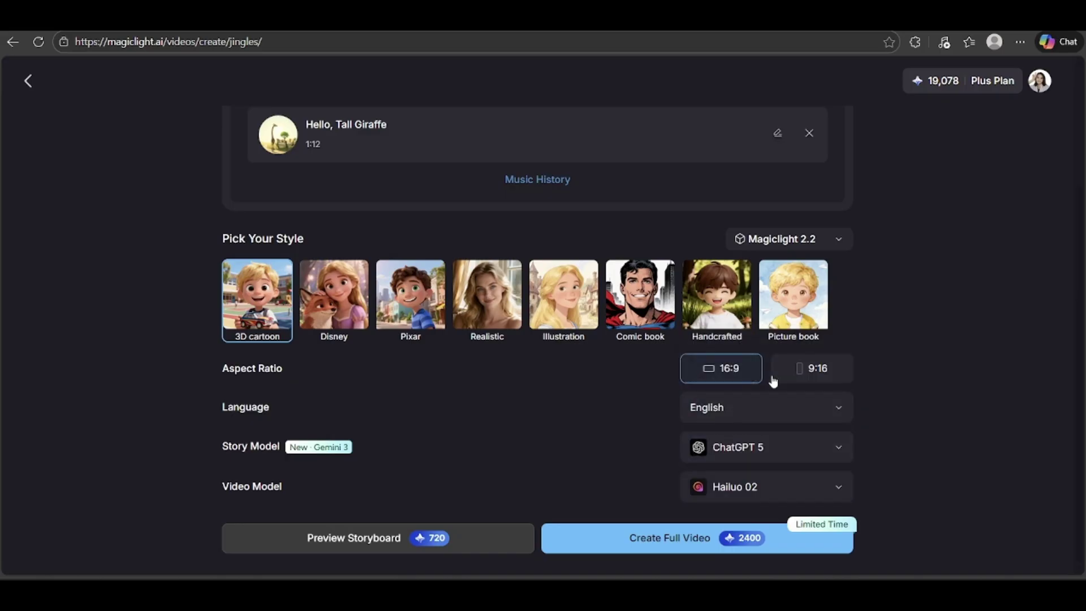
- Preview the storyboard and browse scenes 02, 04, 06, 08, 09 and 11
{"action": "left_click", "coordinate": [355, 538]}
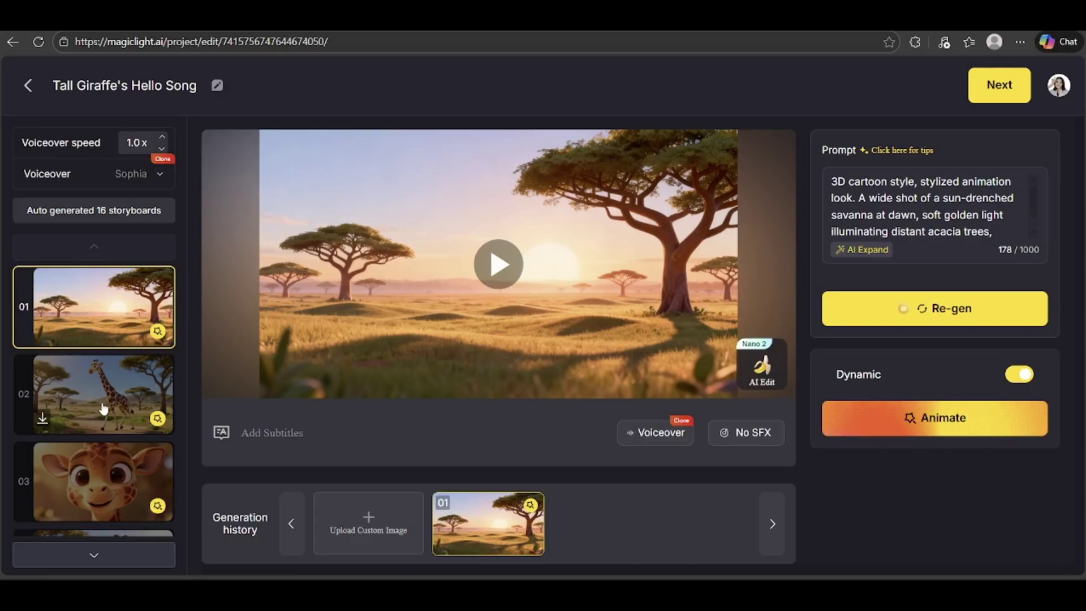
{"action": "left_click", "coordinate": [103, 408]}
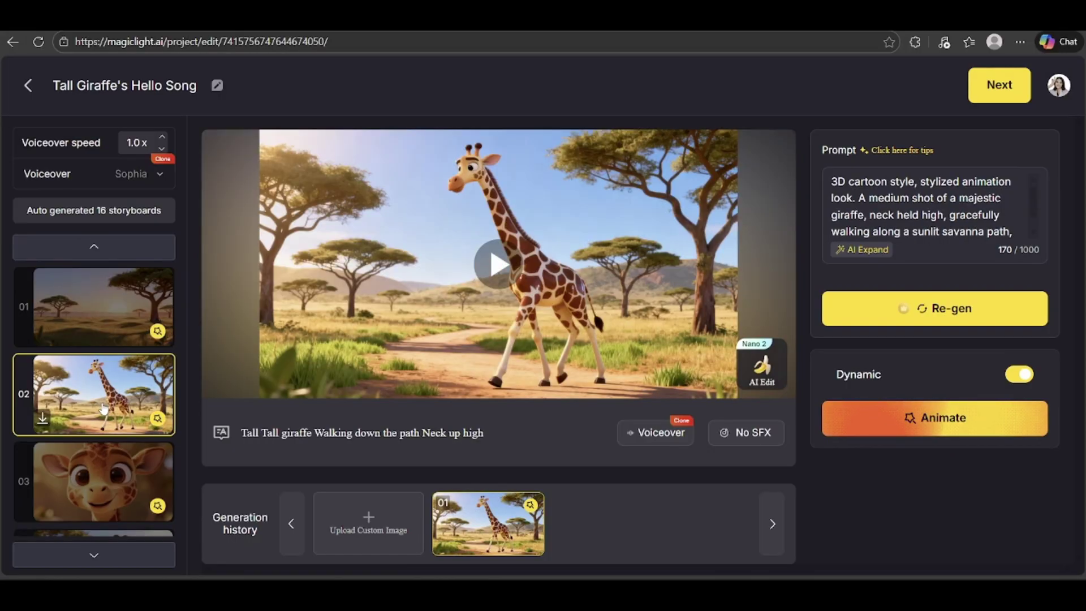
{"action": "scroll", "coordinate": [104, 409], "scroll_direction": "down", "scroll_amount": 2}
{"action": "left_click", "coordinate": [103, 416]}
{"action": "scroll", "coordinate": [105, 395], "scroll_direction": "down", "scroll_amount": 3}
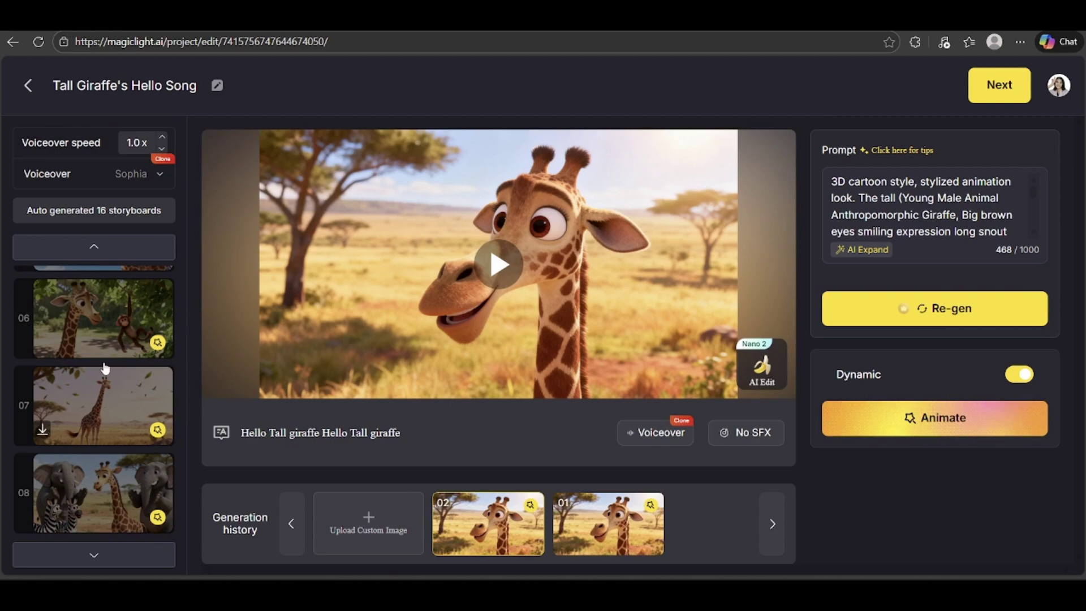
{"action": "left_click", "coordinate": [103, 340]}
{"action": "scroll", "coordinate": [102, 396], "scroll_direction": "down", "scroll_amount": 1}
{"action": "left_click", "coordinate": [100, 420]}
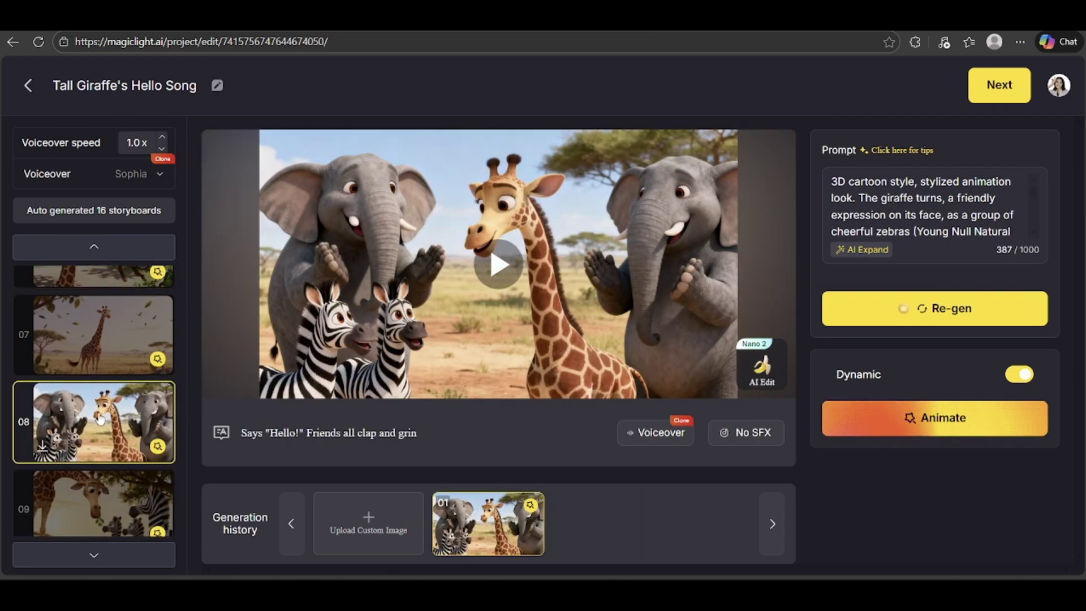
{"action": "scroll", "coordinate": [100, 420], "scroll_direction": "down", "scroll_amount": 2}
{"action": "left_click", "coordinate": [100, 375]}
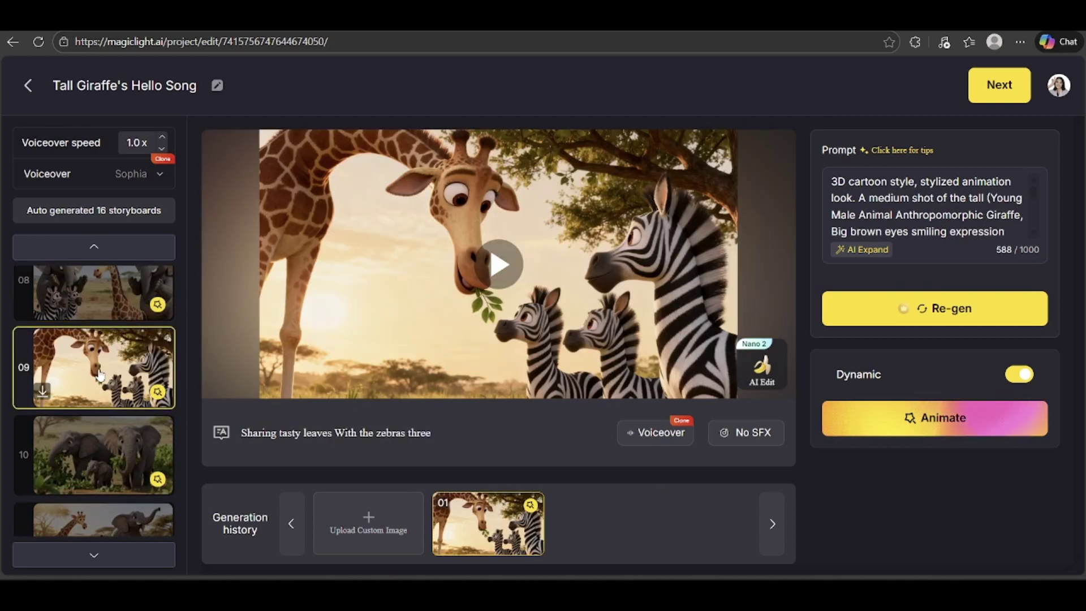
{"action": "scroll", "coordinate": [100, 375], "scroll_direction": "down", "scroll_amount": 1}
{"action": "left_click", "coordinate": [86, 482]}
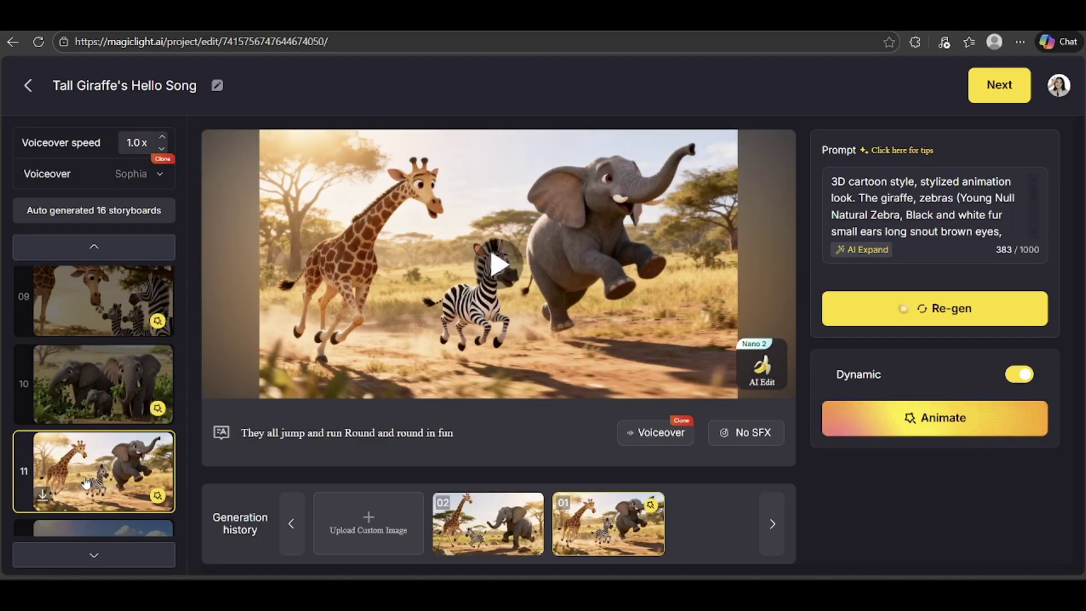
- Return to scene 08, select its entire prompt, and switch to Word
{"action": "scroll", "coordinate": [86, 482], "scroll_direction": "up", "scroll_amount": 3}
{"action": "left_click", "coordinate": [102, 421]}
{"action": "scroll", "coordinate": [969, 207], "scroll_direction": "down", "scroll_amount": 2}
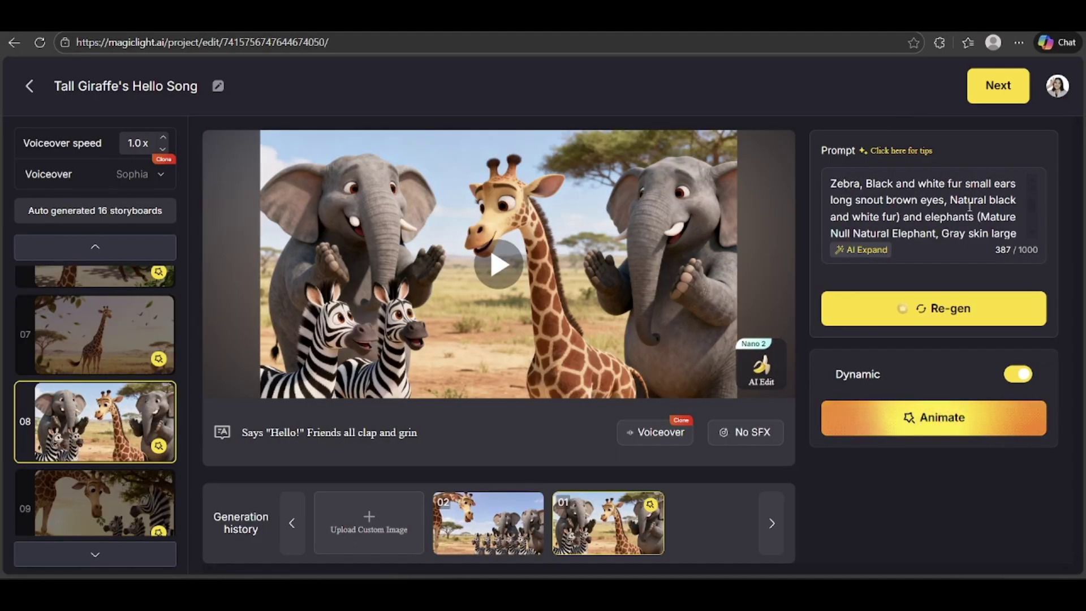
{"action": "scroll", "coordinate": [969, 207], "scroll_direction": "down", "scroll_amount": 2}
{"action": "scroll", "coordinate": [969, 207], "scroll_direction": "up", "scroll_amount": 2}
{"action": "scroll", "coordinate": [969, 207], "scroll_direction": "up", "scroll_amount": 3}
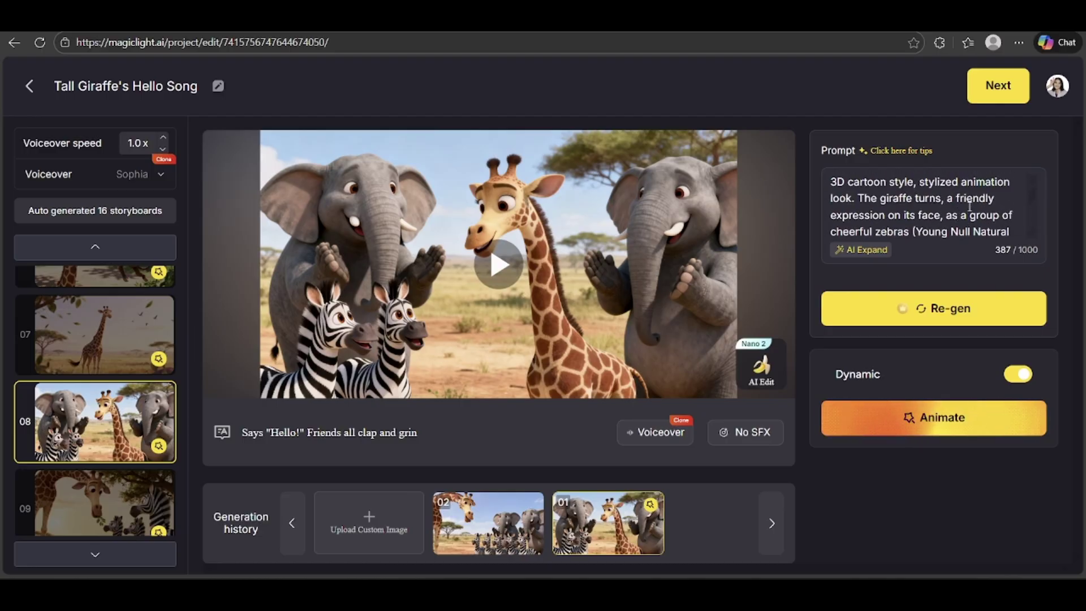
{"action": "key", "text": "ctrl+a"}
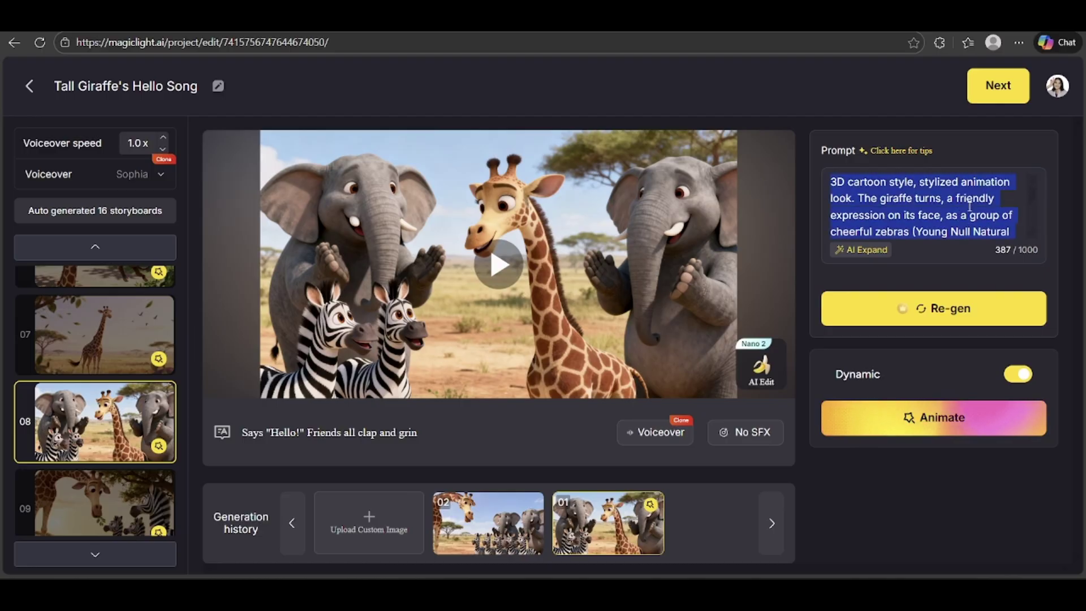
{"action": "key", "text": "alt+Tab"}
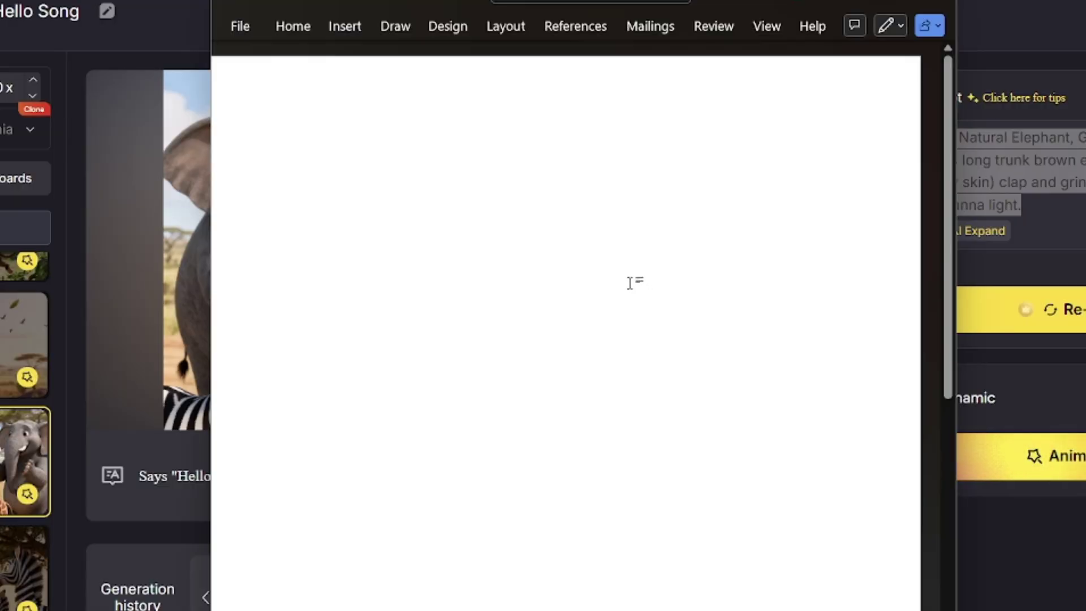
- Paste the scene 08 prompt into Word and highlight 'zebras' in yellow
{"action": "type", "text": "3D cartoon style, stylized animation look. The giraffe turns, a friendly expression on its face, as a group of cheerful zebras (Young Null Natural Zebra, Black and white fur small ears long snout brown eyes, Natural black and white fur) and elephants (Mature Null Natural Elephant, Gray skin large ears long trunk brown eyes, Natural gray skin) clap and grin in the bright savanna light."}
{"action": "left_click_drag", "start_coordinate": [382, 178], "coordinate": [540, 200]}
{"action": "left_click", "coordinate": [508, 147]}
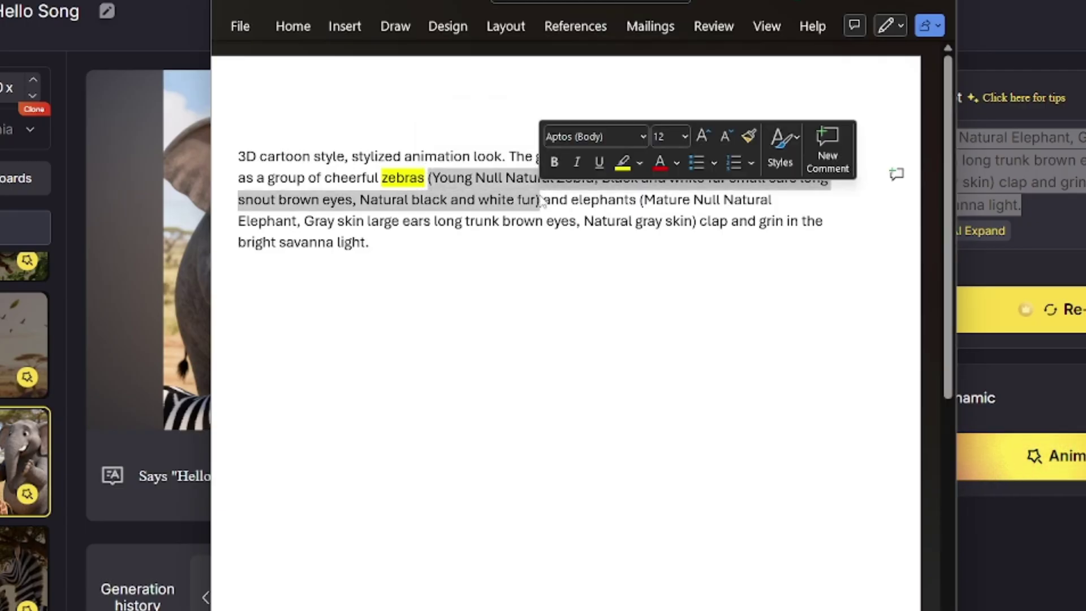
- Highlight the zebra character description in bright green, then return to the storyboard
{"action": "left_click", "coordinate": [639, 163]}
{"action": "left_click", "coordinate": [654, 225]}
{"action": "left_click", "coordinate": [532, 290]}
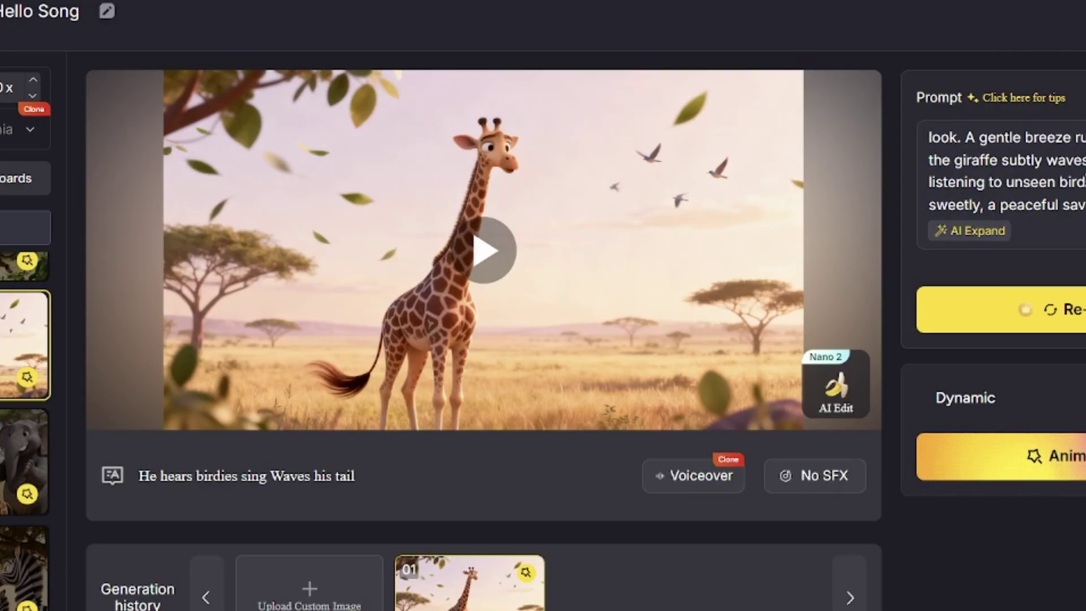
{"action": "key", "text": "alt+Tab"}
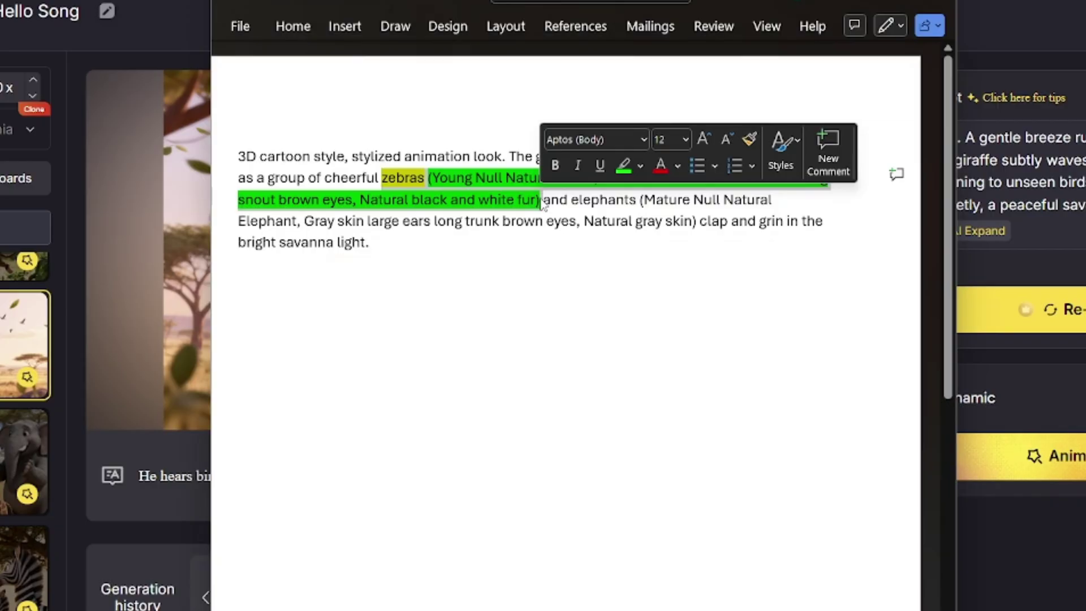
{"action": "key", "text": "alt+Tab"}
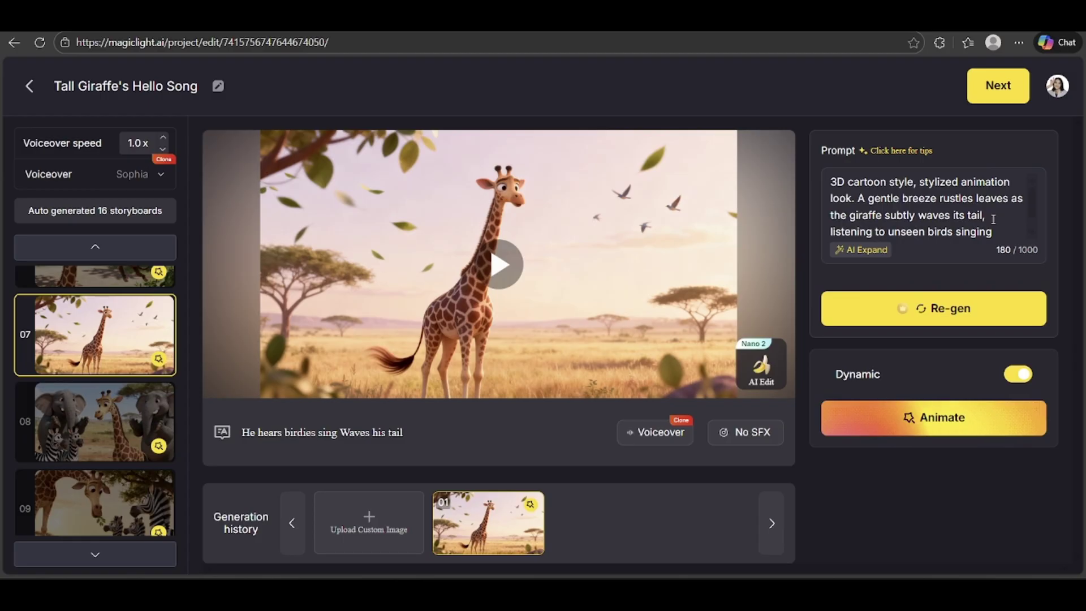
- Append the zebra description plus 'are standing next to the giraffe' to scene 07's prompt
{"action": "scroll", "coordinate": [1001, 220], "scroll_direction": "down", "scroll_amount": 1}
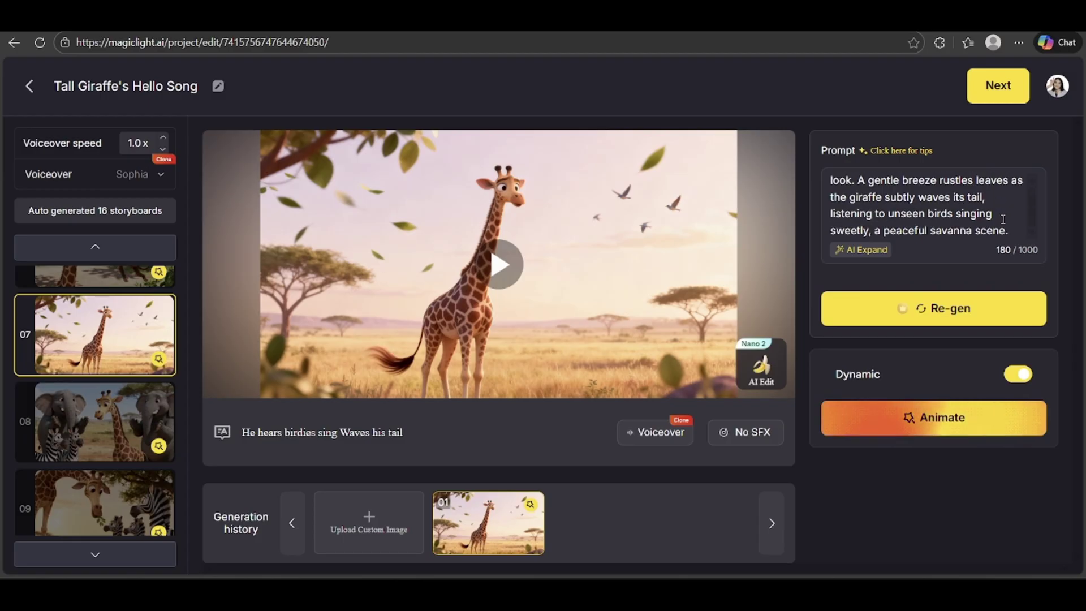
{"action": "key", "text": "ctrl+v"}
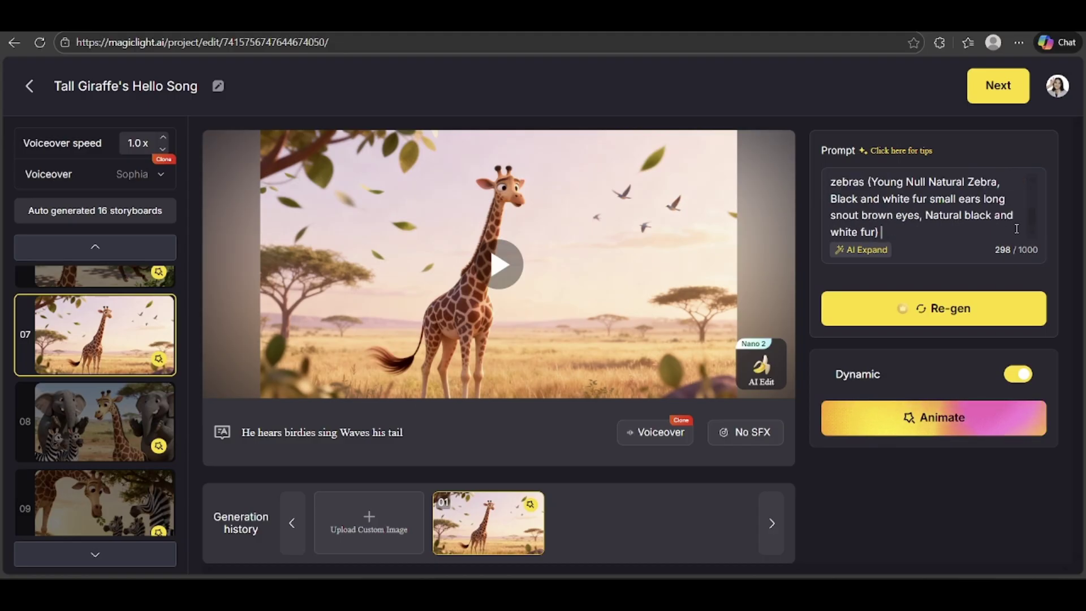
{"action": "type", "text": "e standing "}
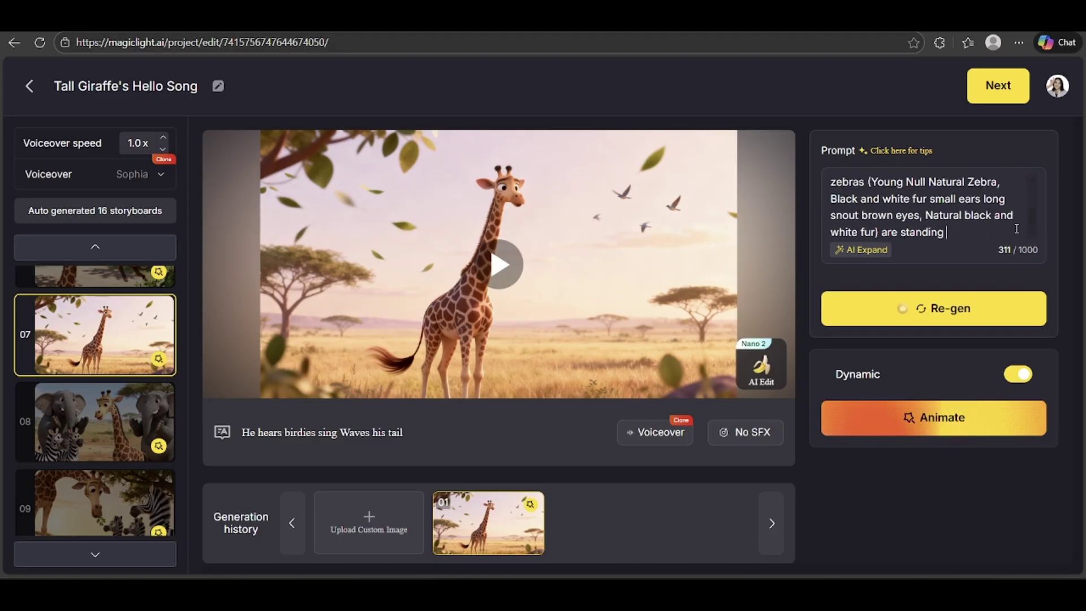
{"action": "type", "text": "next to the giraff"}
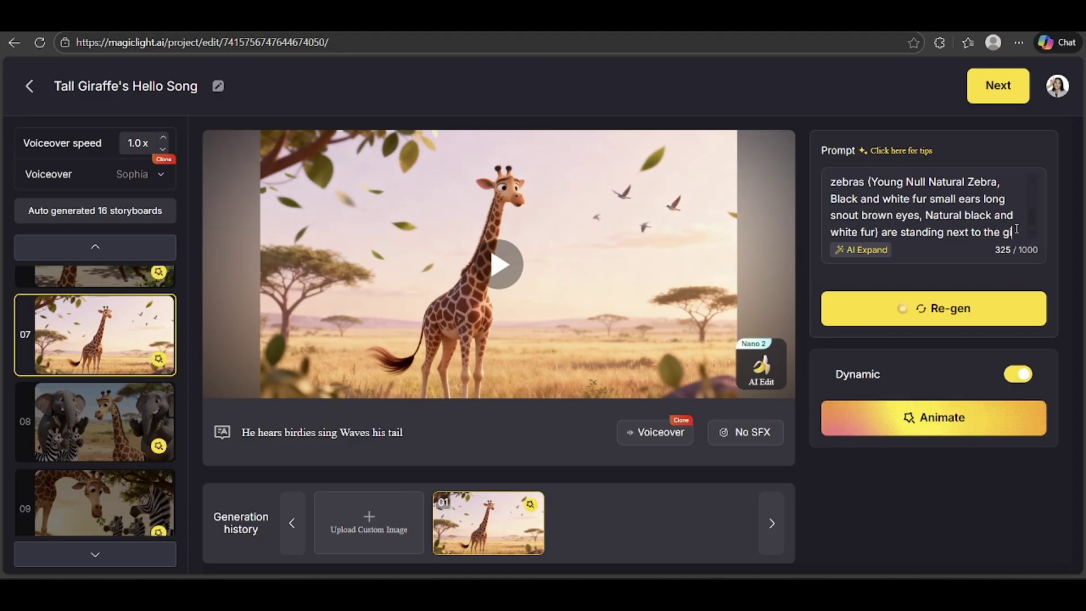
{"action": "type", "text": "e"}
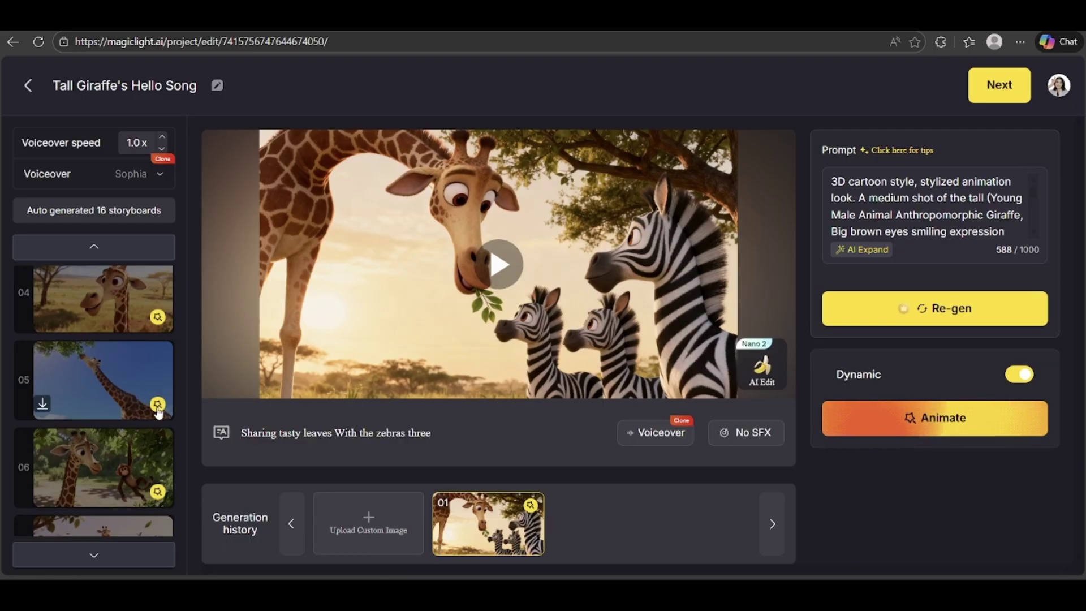
- Request 'add lion standing next to a zebra' via AI Edit Prompt and regenerate the scene
{"action": "left_click", "coordinate": [762, 377]}
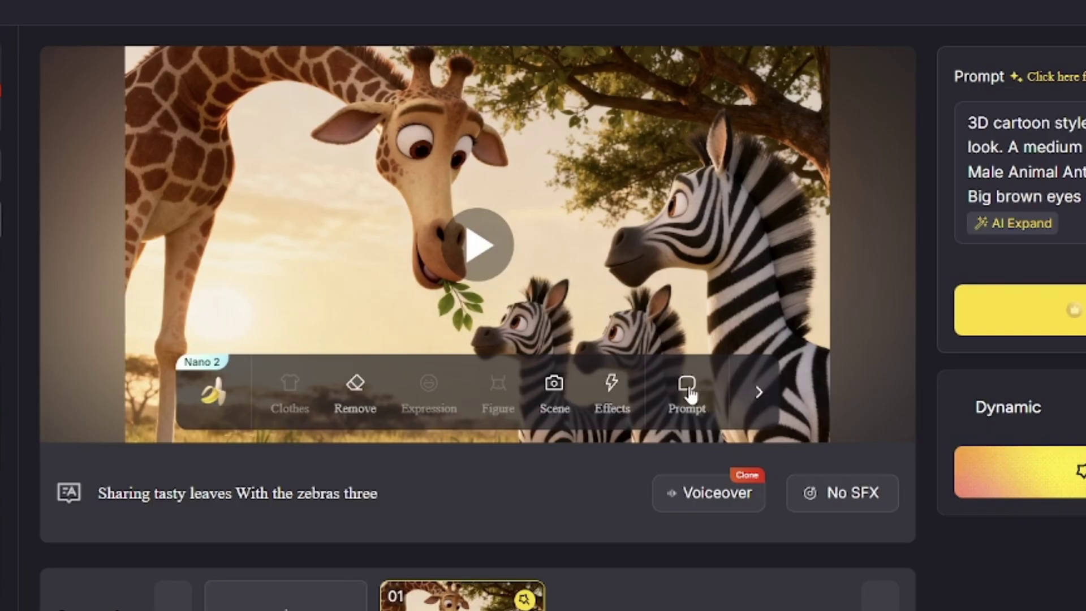
{"action": "left_click", "coordinate": [640, 365]}
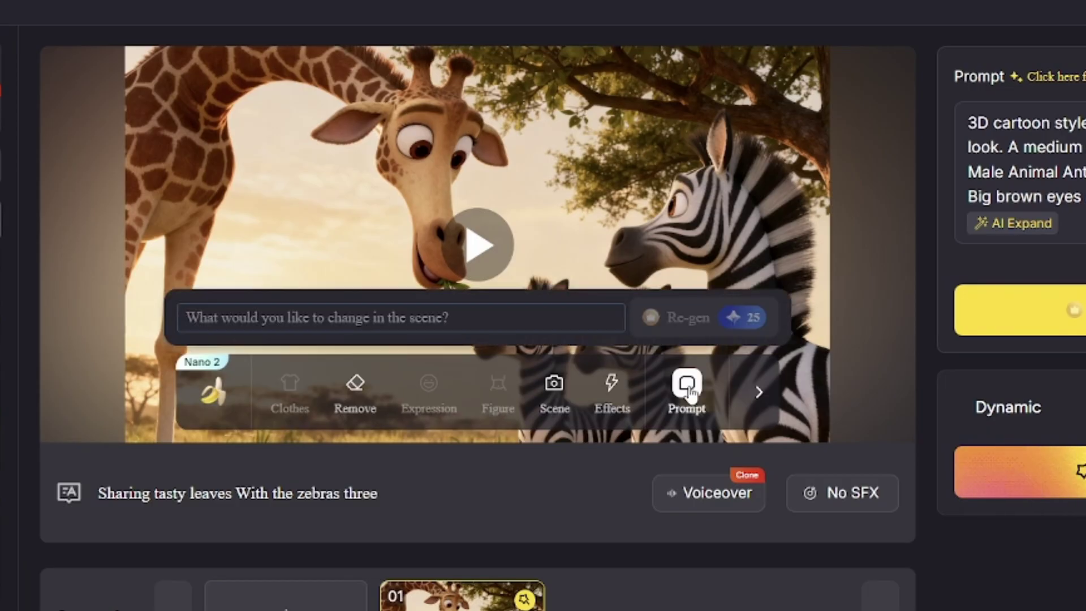
{"action": "left_click", "coordinate": [404, 318]}
{"action": "type", "text": "add lion"}
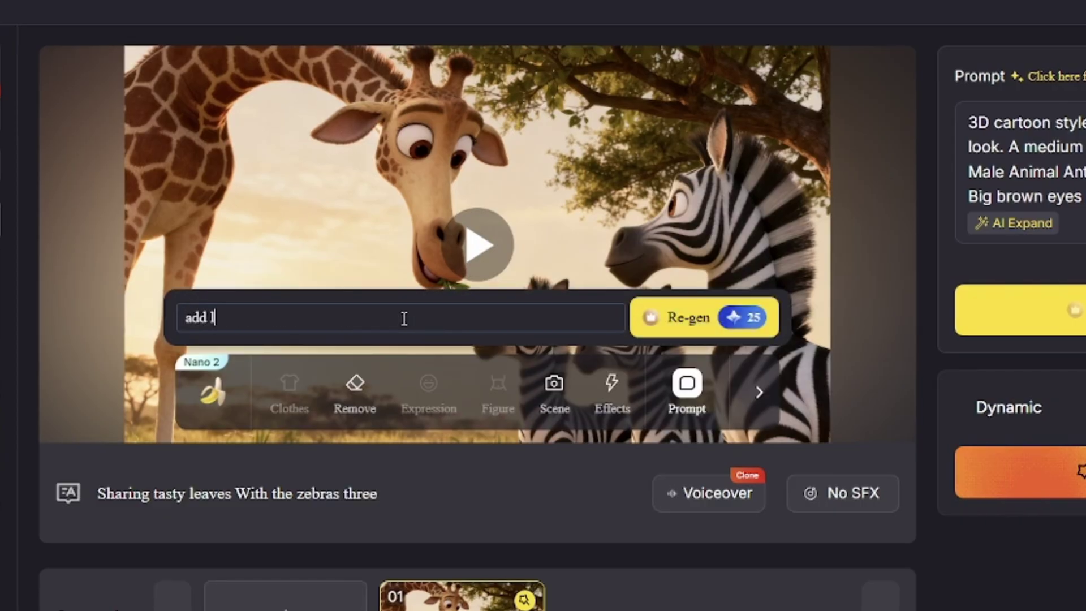
{"action": "type", "text": "nding n"}
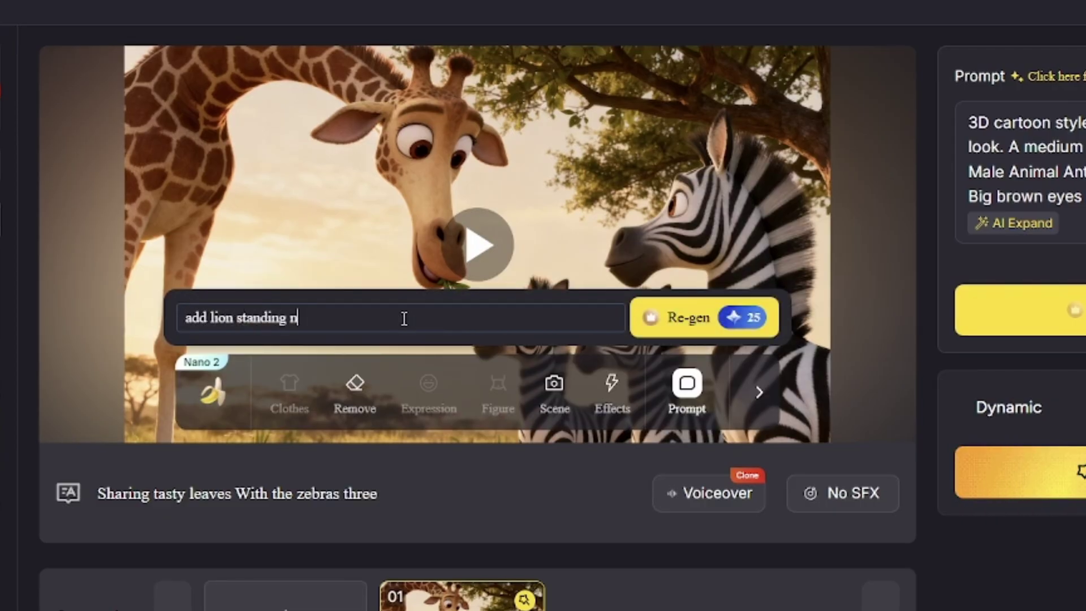
{"action": "type", "text": "ext to a zebra"}
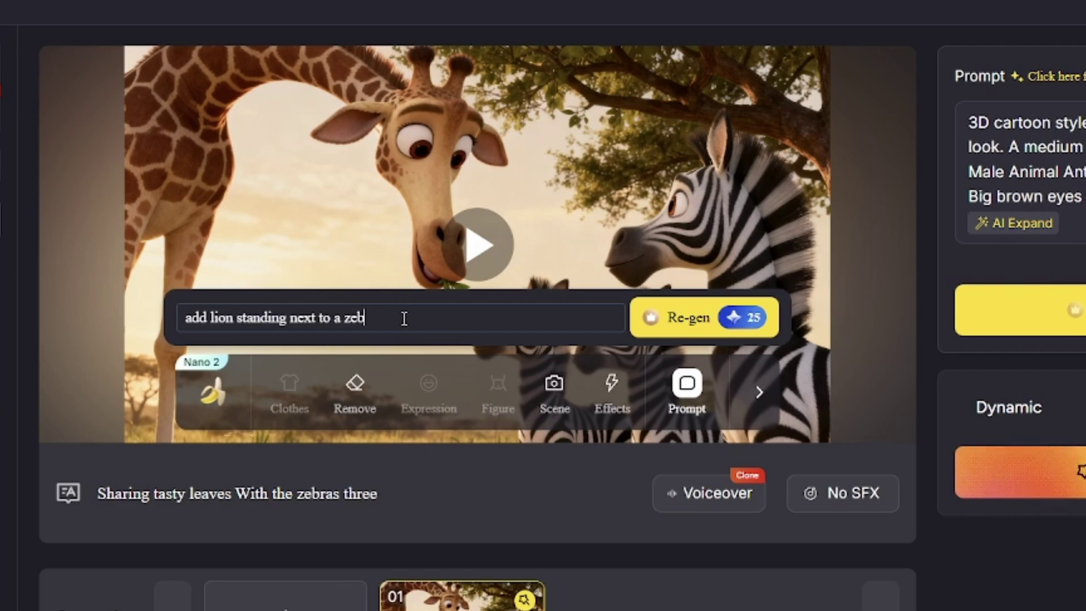
{"action": "left_click", "coordinate": [679, 323]}
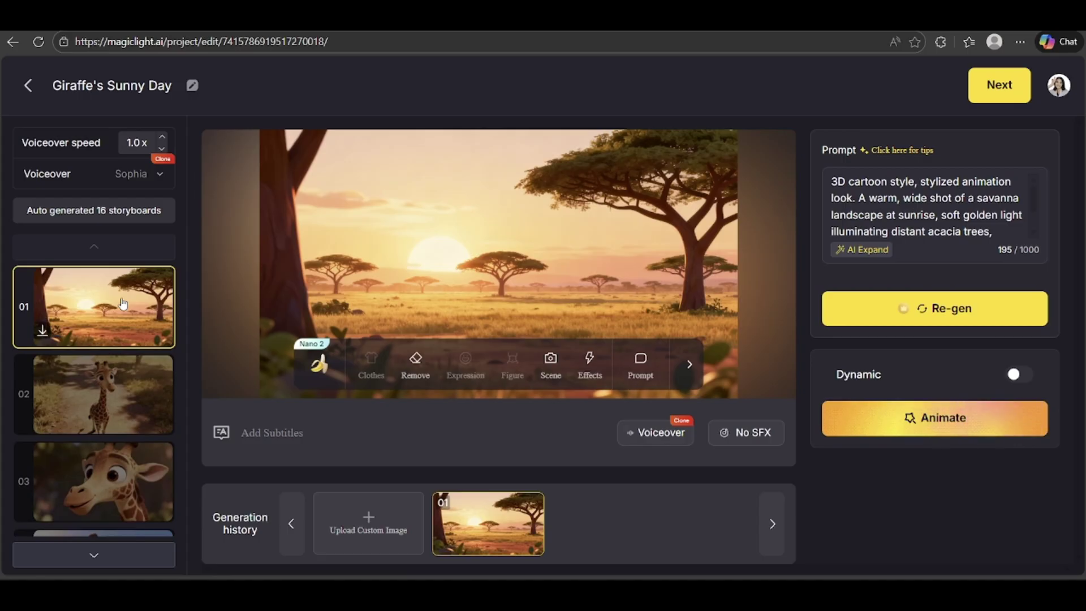
- Animate the savanna sunrise storyboard with Hailuo 02 and intelligent screen-based generation, then switch to Animate All
{"action": "left_click", "coordinate": [881, 417]}
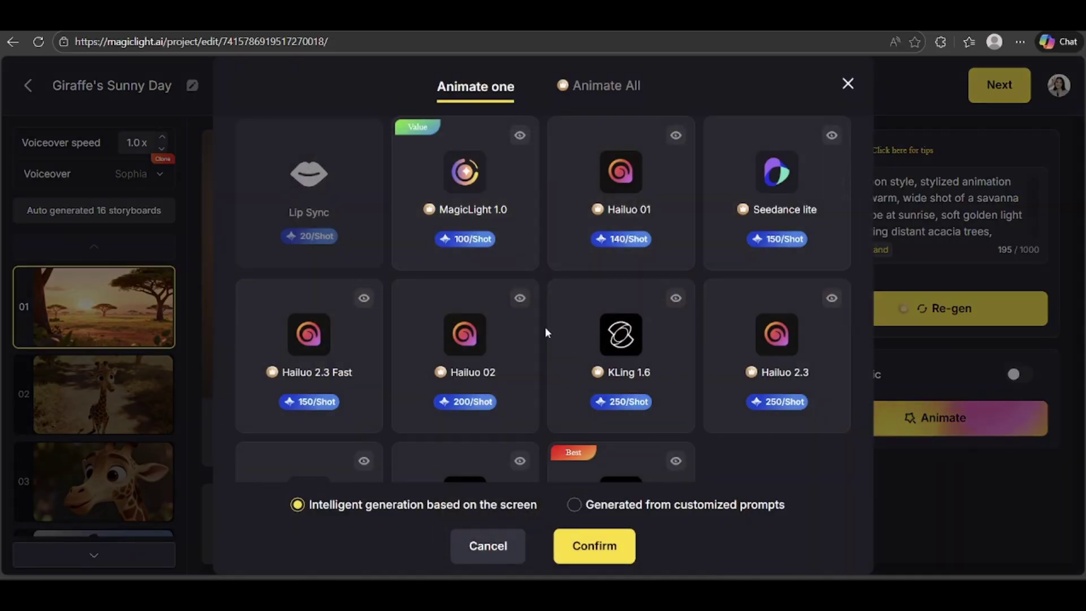
{"action": "scroll", "coordinate": [537, 332], "scroll_direction": "down", "scroll_amount": 2}
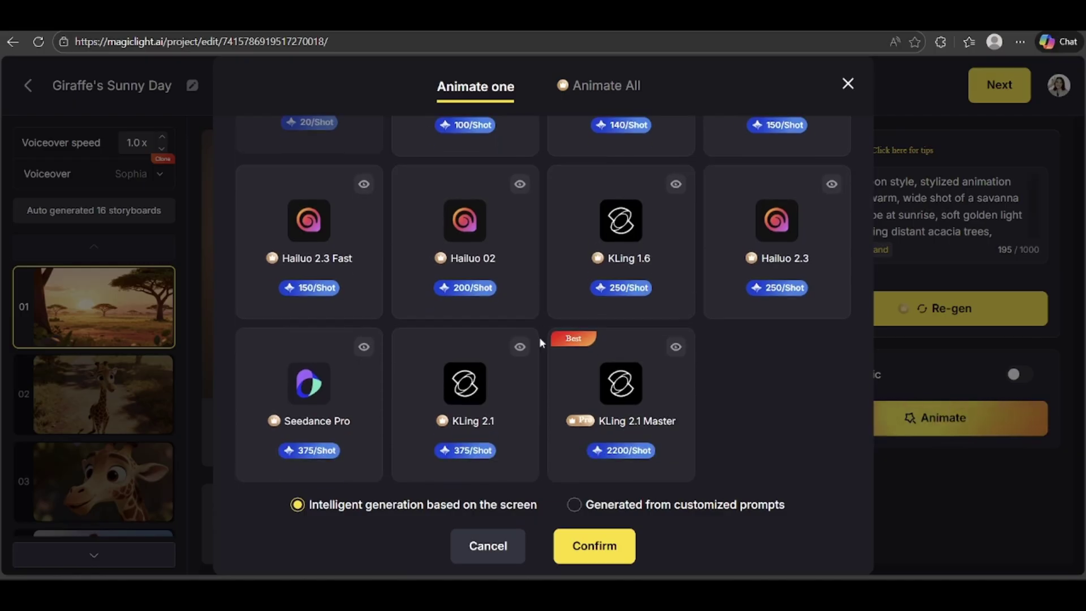
{"action": "scroll", "coordinate": [540, 342], "scroll_direction": "up", "scroll_amount": 2}
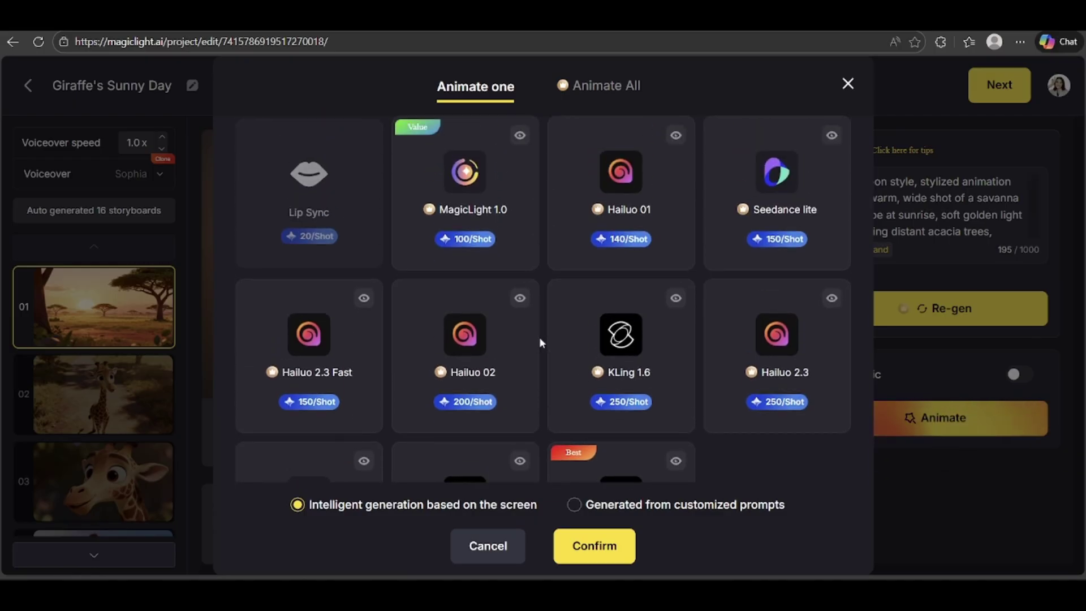
{"action": "left_click", "coordinate": [504, 347]}
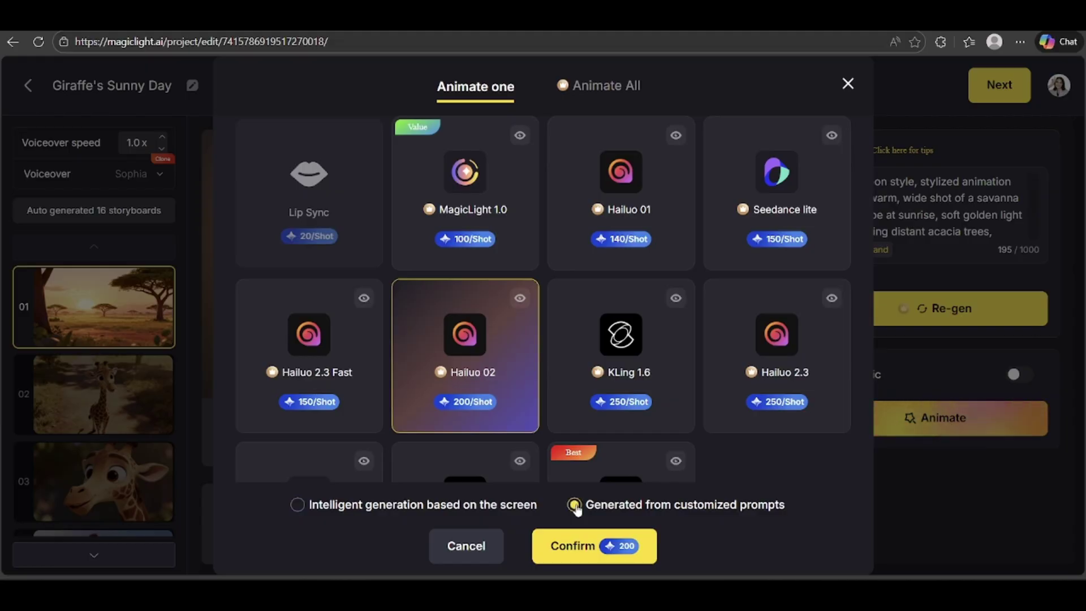
{"action": "left_click", "coordinate": [298, 505]}
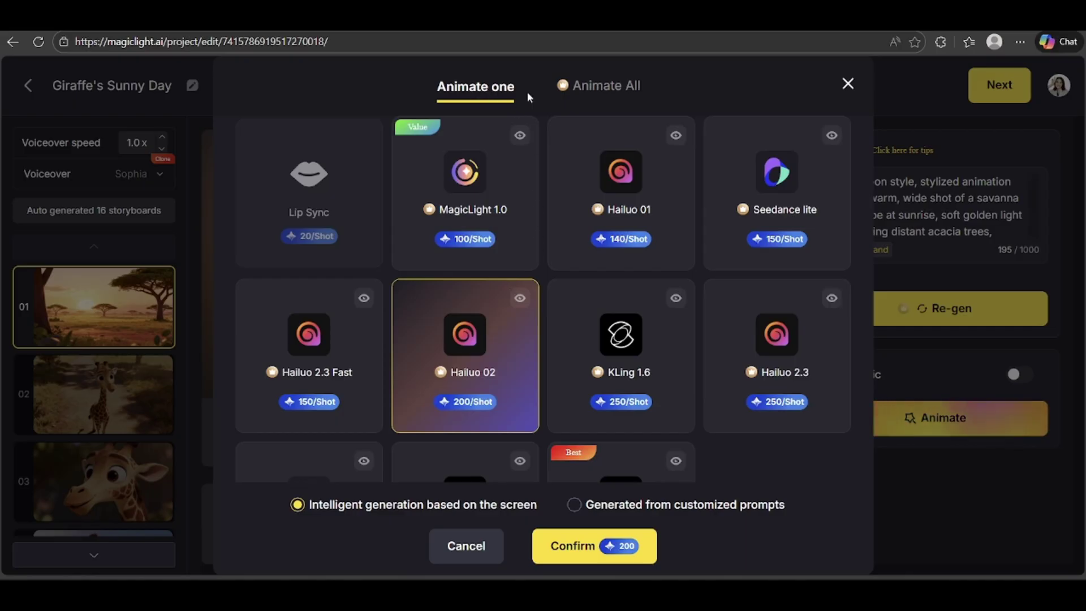
{"action": "left_click", "coordinate": [599, 97]}
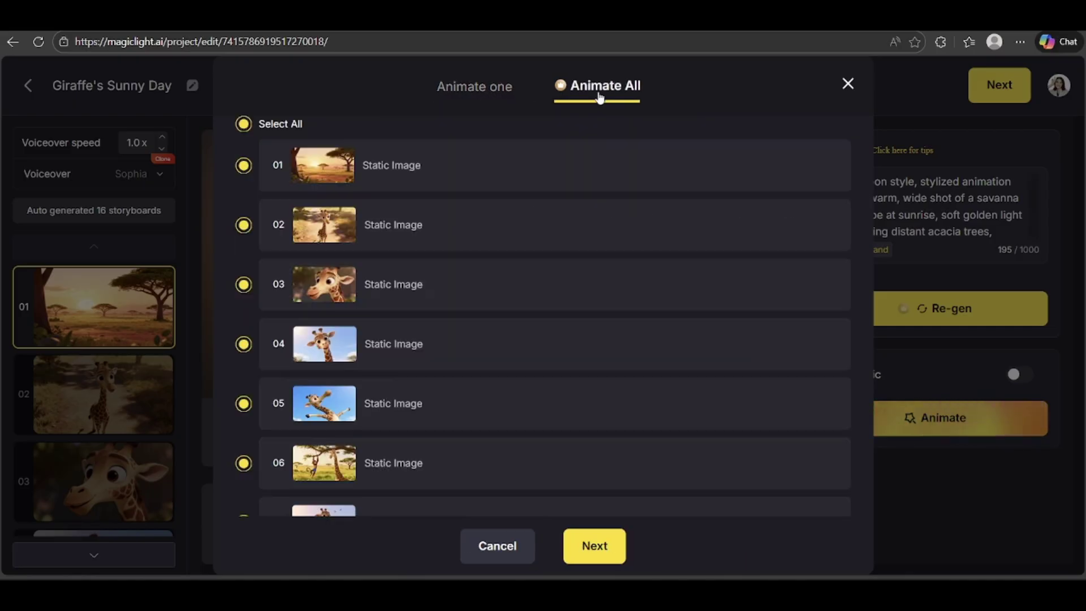
- Keep all 16 storyboard images selected and queue them for animation
{"action": "scroll", "coordinate": [537, 294], "scroll_direction": "down", "scroll_amount": 2}
{"action": "scroll", "coordinate": [538, 294], "scroll_direction": "up", "scroll_amount": 2}
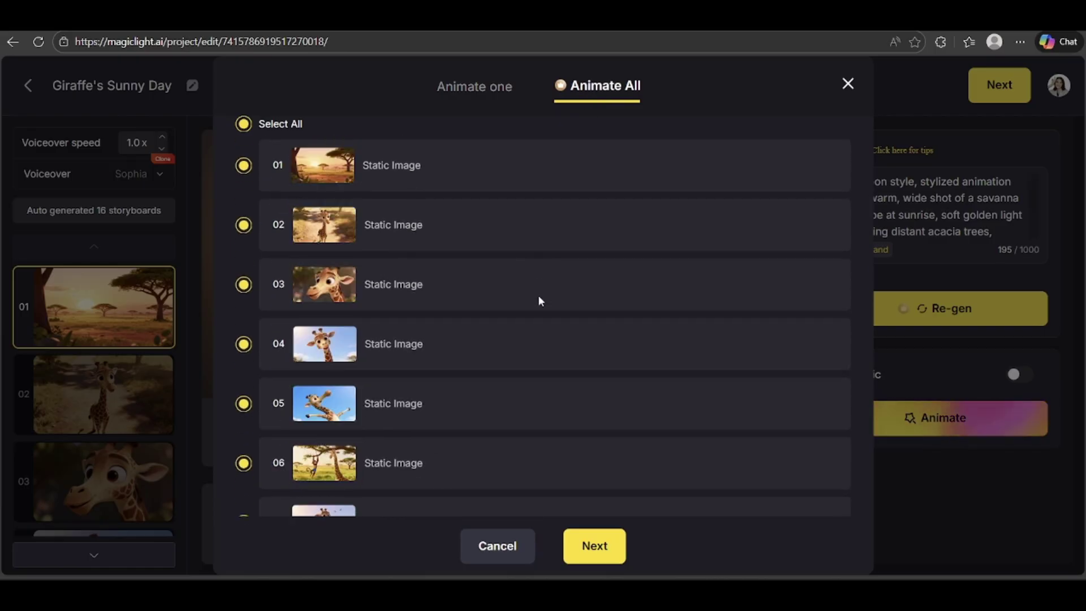
{"action": "left_click", "coordinate": [594, 546]}
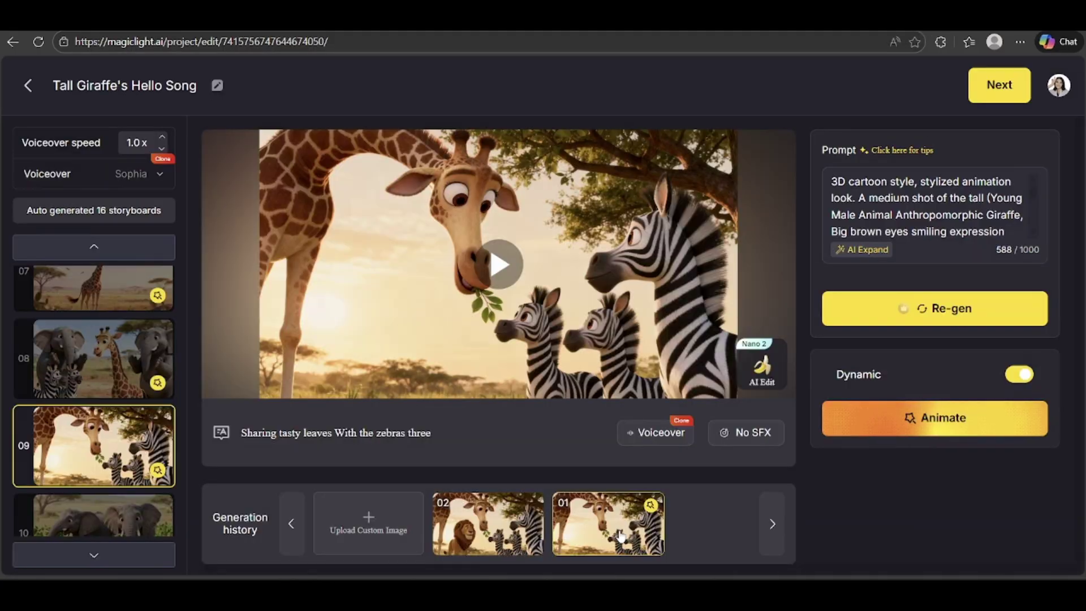
- In Cover Settings, pick the giraffe, lion, zebra and elephant sunset image as cover
{"action": "left_click", "coordinate": [997, 85]}
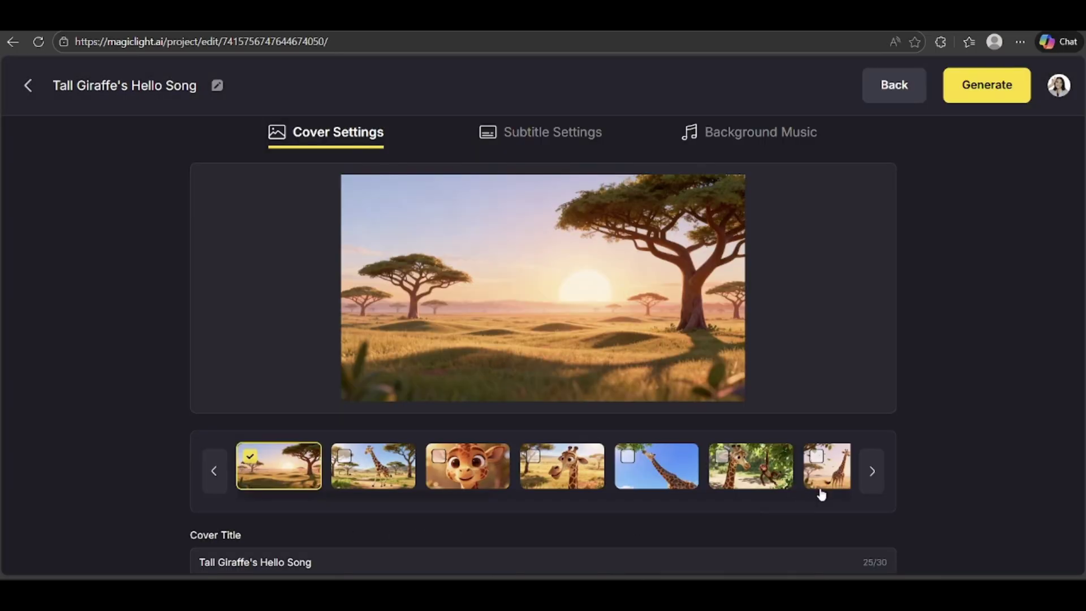
{"action": "left_click", "coordinate": [871, 472]}
{"action": "left_click", "coordinate": [871, 471]}
{"action": "left_click", "coordinate": [872, 471]}
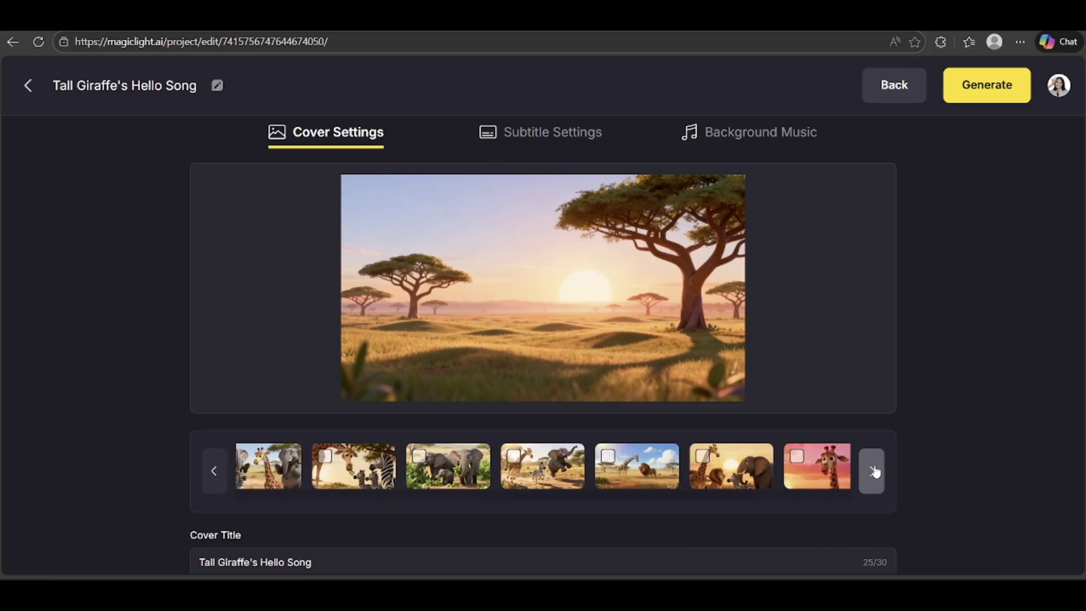
{"action": "left_click", "coordinate": [722, 472]}
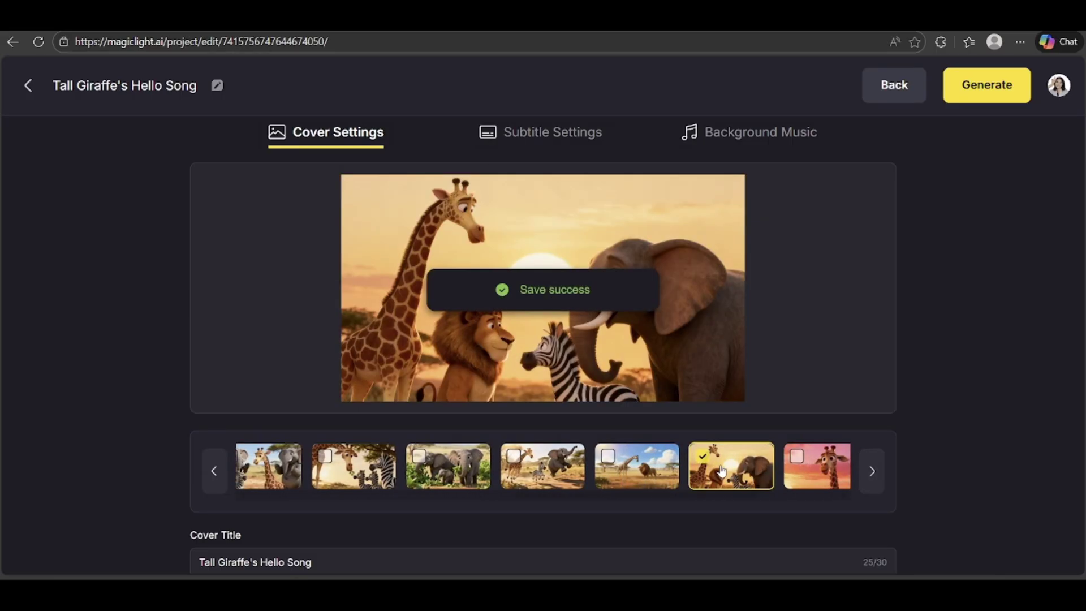
- Try white and pink title styles, then set the cover to No Title
{"action": "scroll", "coordinate": [720, 468], "scroll_direction": "down", "scroll_amount": 1}
{"action": "scroll", "coordinate": [333, 488], "scroll_direction": "down", "scroll_amount": 1}
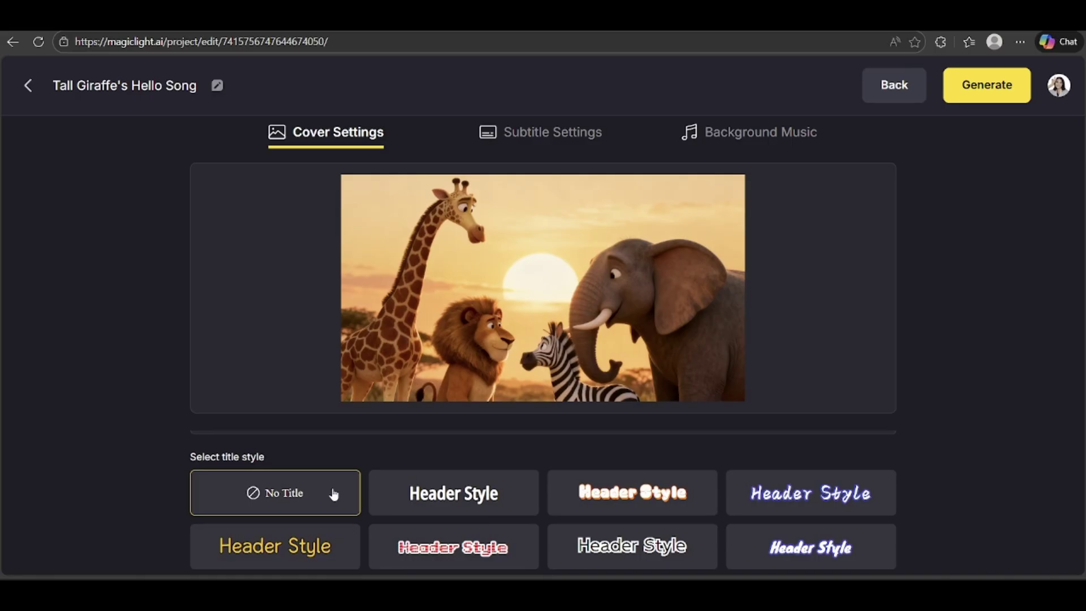
{"action": "scroll", "coordinate": [545, 539], "scroll_direction": "down", "scroll_amount": 1}
{"action": "left_click", "coordinate": [557, 529]}
{"action": "scroll", "coordinate": [795, 503], "scroll_direction": "down", "scroll_amount": 1}
{"action": "left_click", "coordinate": [795, 503]}
{"action": "scroll", "coordinate": [538, 507], "scroll_direction": "up", "scroll_amount": 2}
{"action": "left_click", "coordinate": [318, 478]}
- Preview a few subtitle styles, choose No Subtitle, and open the 16:9, 1080p generate settings
{"action": "left_click", "coordinate": [591, 138]}
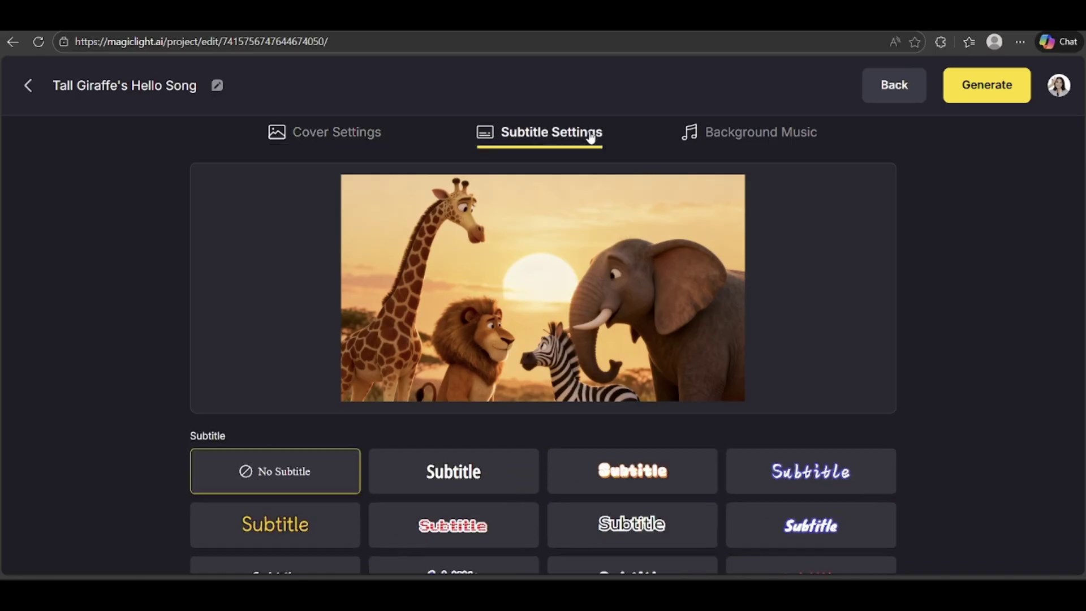
{"action": "scroll", "coordinate": [524, 524], "scroll_direction": "down", "scroll_amount": 1}
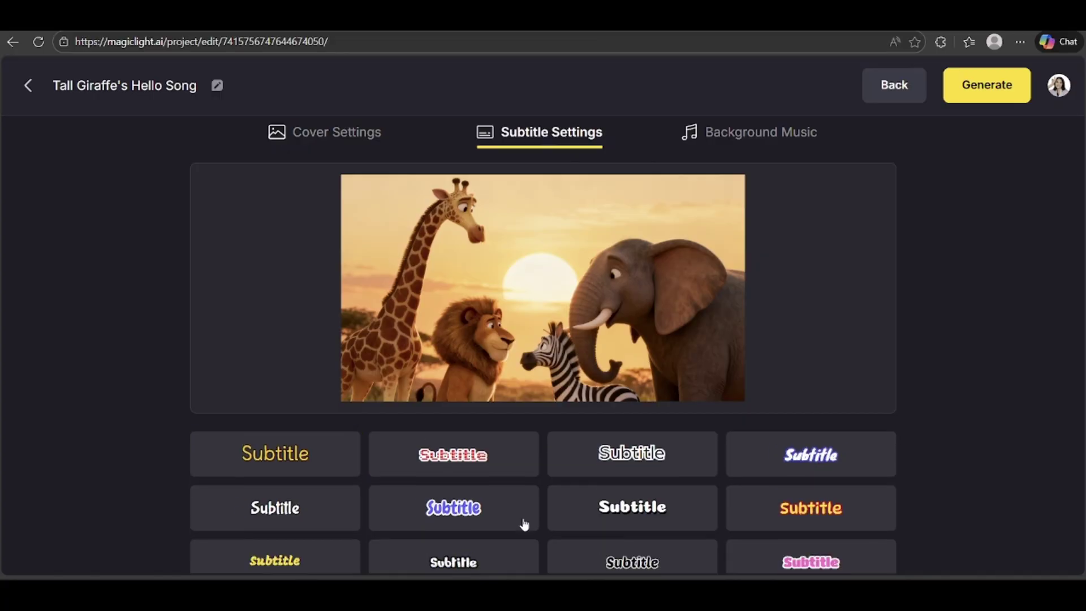
{"action": "left_click", "coordinate": [609, 508]}
{"action": "scroll", "coordinate": [524, 524], "scroll_direction": "down", "scroll_amount": 1}
{"action": "left_click", "coordinate": [315, 555]}
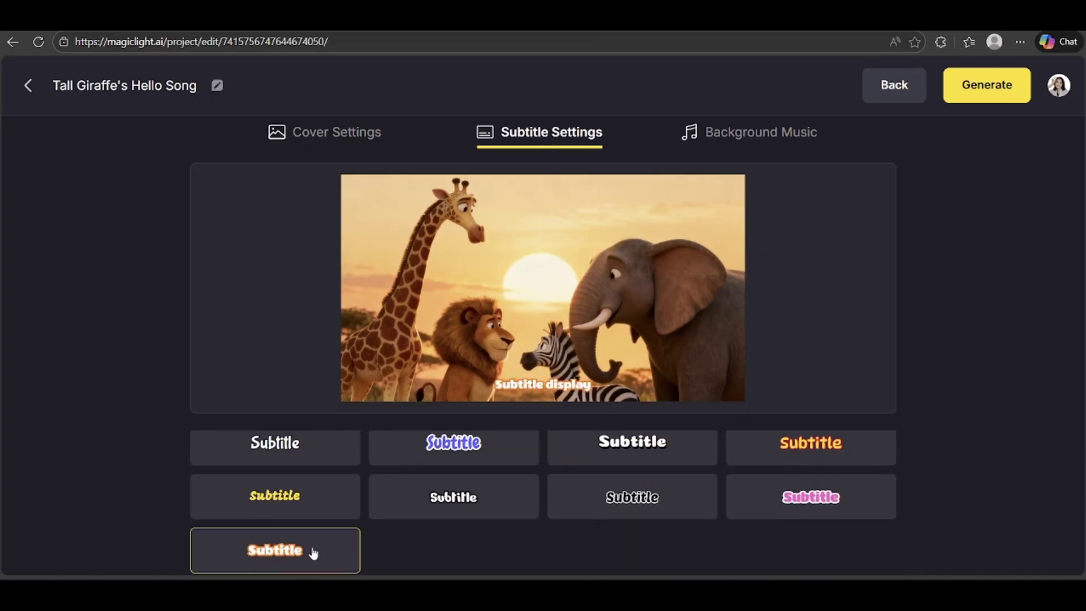
{"action": "scroll", "coordinate": [505, 507], "scroll_direction": "up", "scroll_amount": 2}
{"action": "left_click", "coordinate": [396, 478]}
{"action": "left_click", "coordinate": [292, 476]}
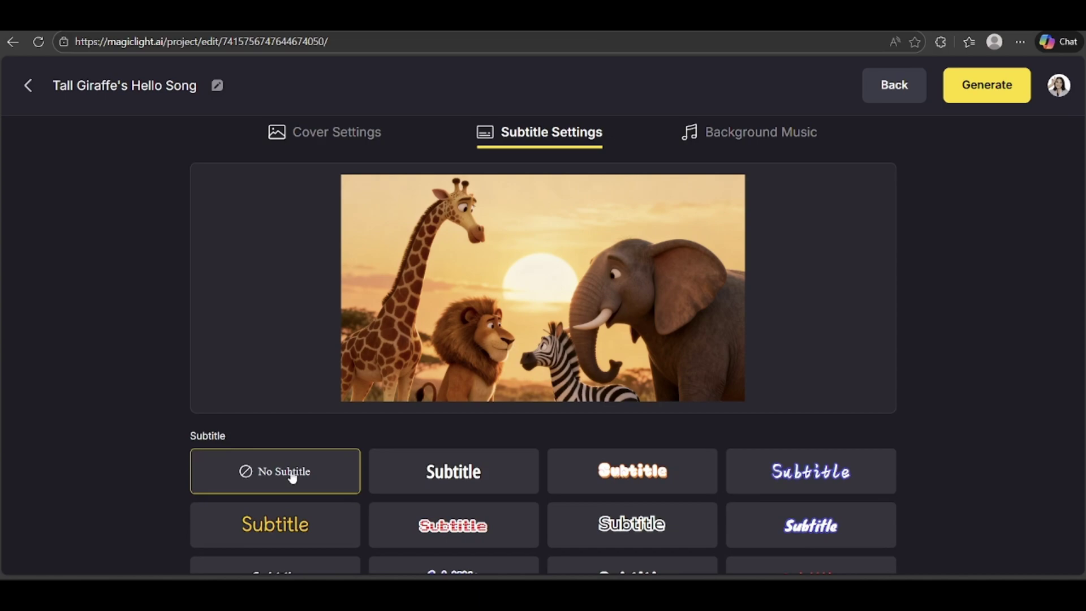
{"action": "left_click", "coordinate": [986, 97]}
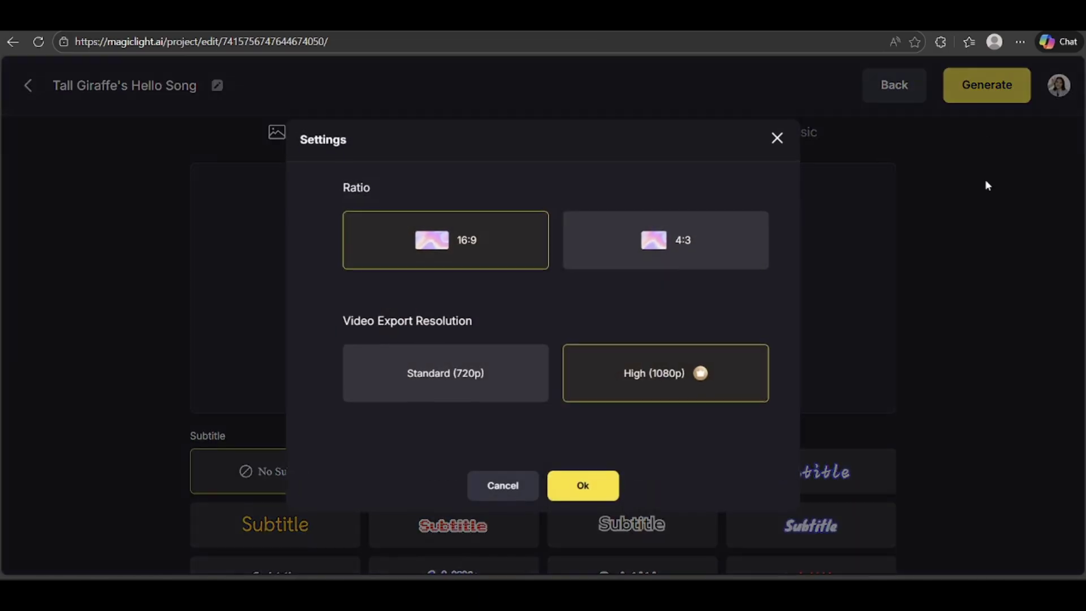